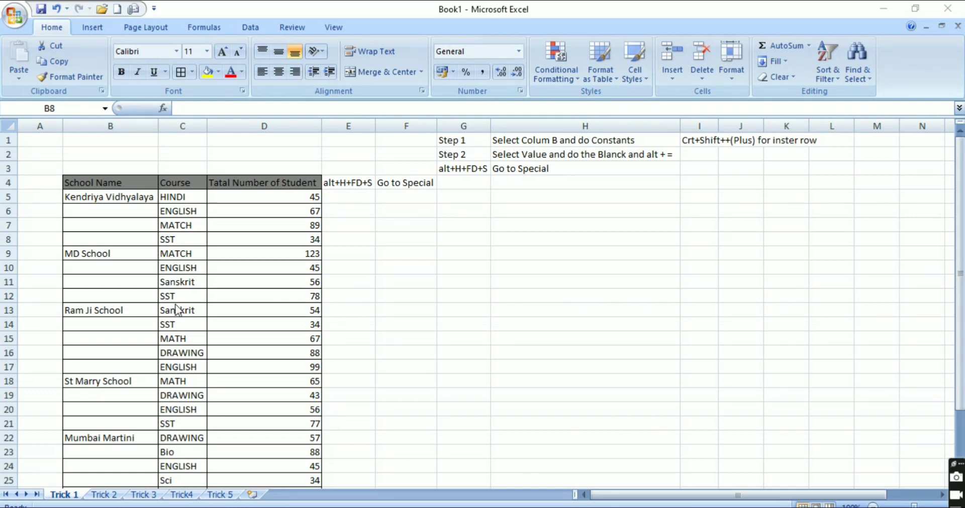
# Select the MD School row 9 and insert a blank row above it.
pyautogui.click(113, 193)
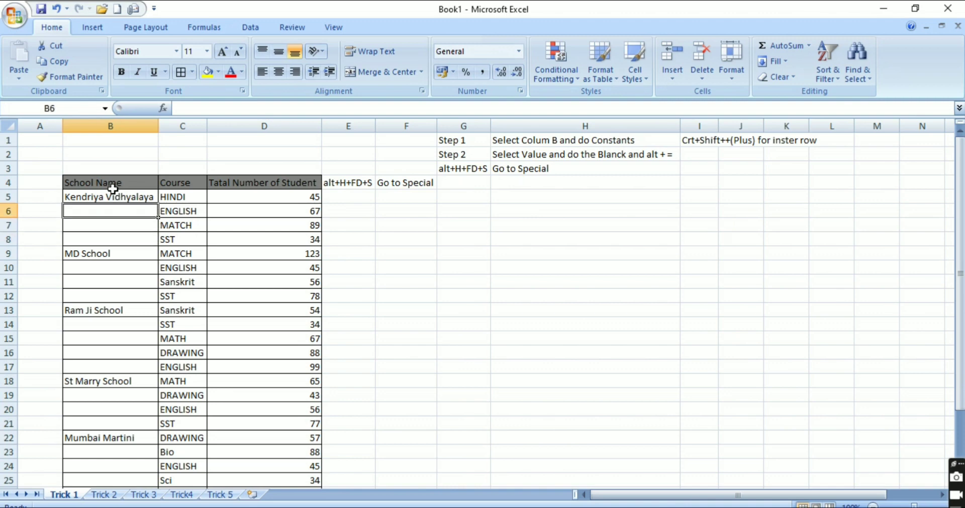
pyautogui.press('Up')
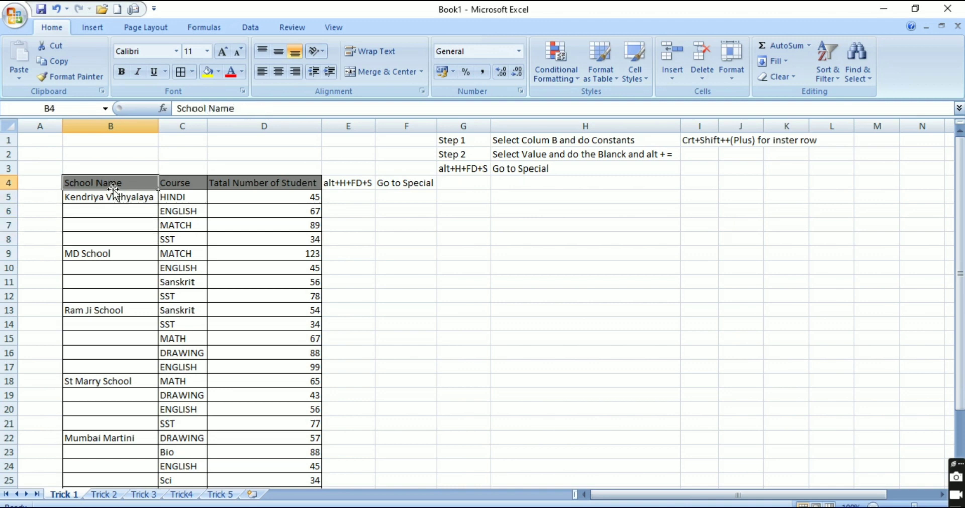
pyautogui.press('Right')
pyautogui.press('Down')
pyautogui.press('Down')
pyautogui.press('Down')
pyautogui.press('Down')
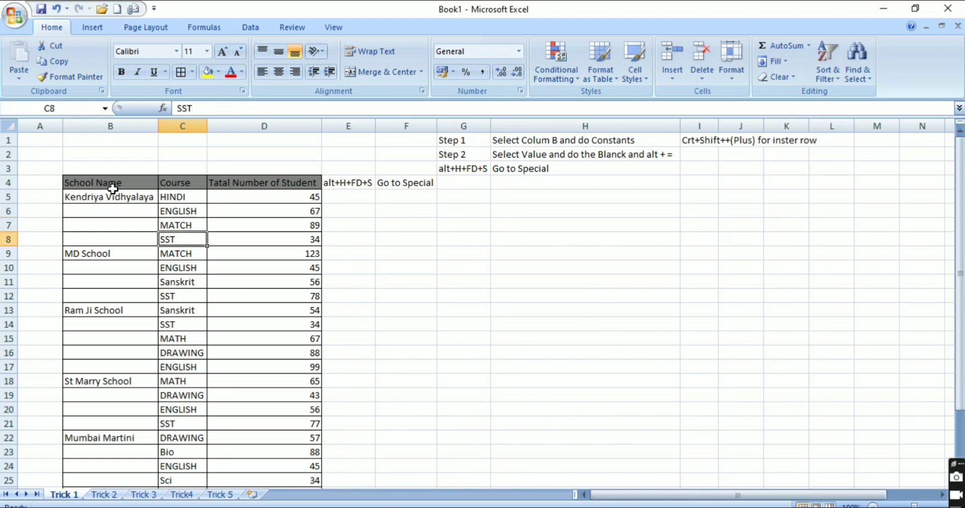
pyautogui.press('Down')
pyautogui.press('Left')
pyautogui.press('Right')
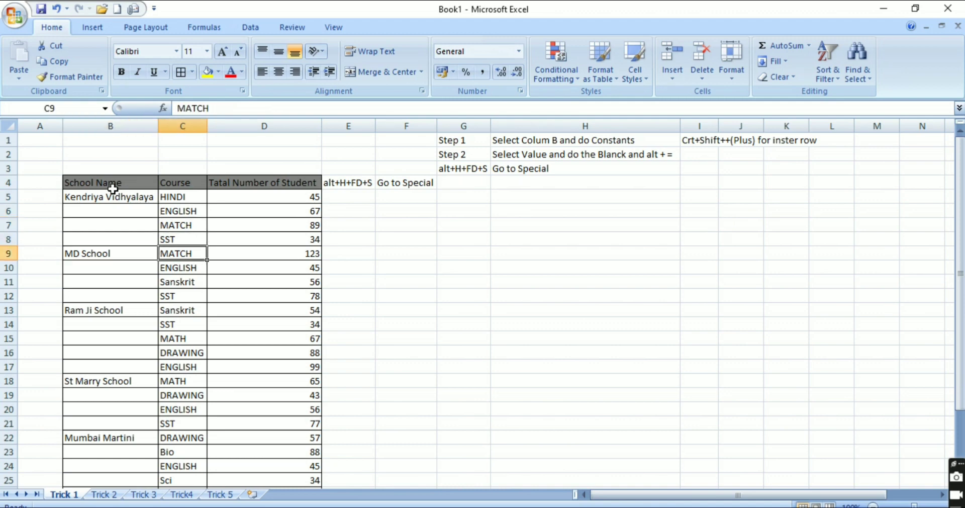
pyautogui.hotkey('shift', 'space')
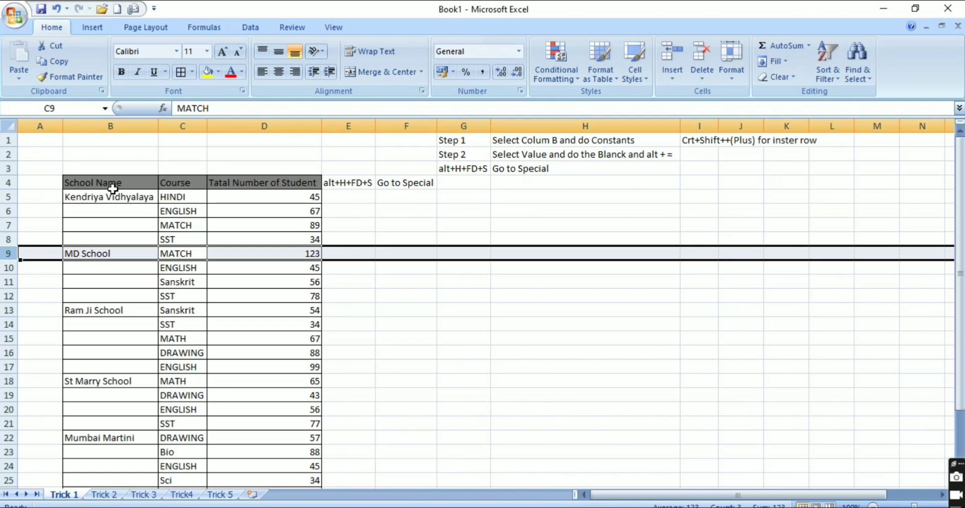
pyautogui.hotkey('ctrl', 'shift', '+')
pyautogui.press('Right')
pyautogui.press('Right')
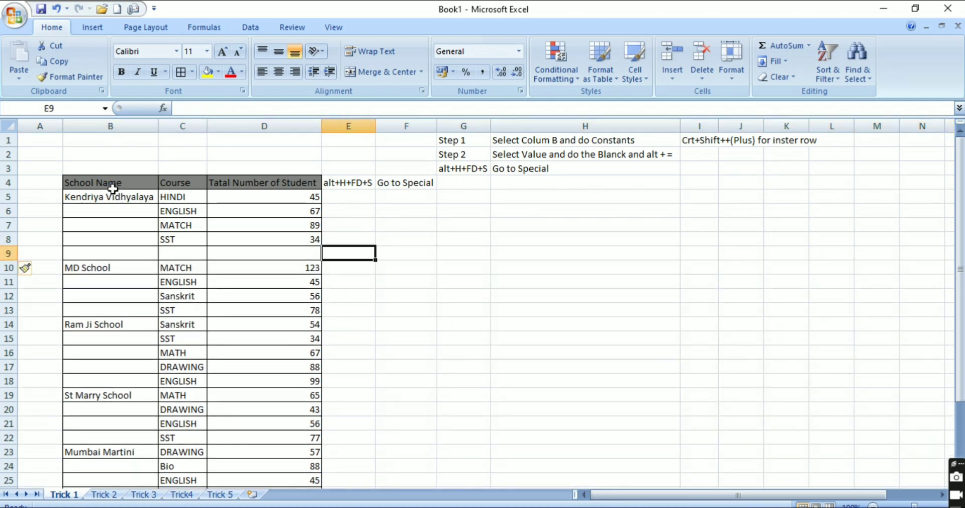
pyautogui.press('Left')
# Enter =SUM(D5:D8) in the new row, giving a 235 subtotal.
pyautogui.write('=')
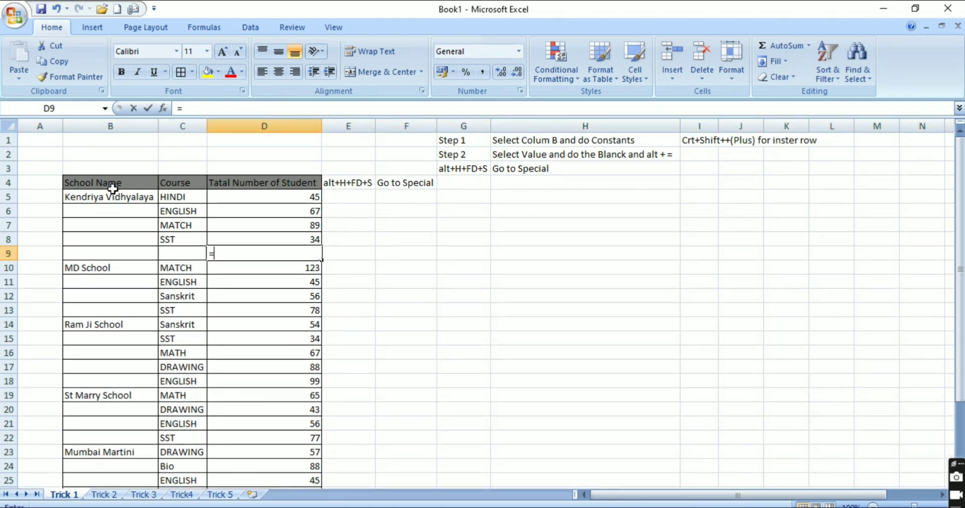
pyautogui.write('sum(')
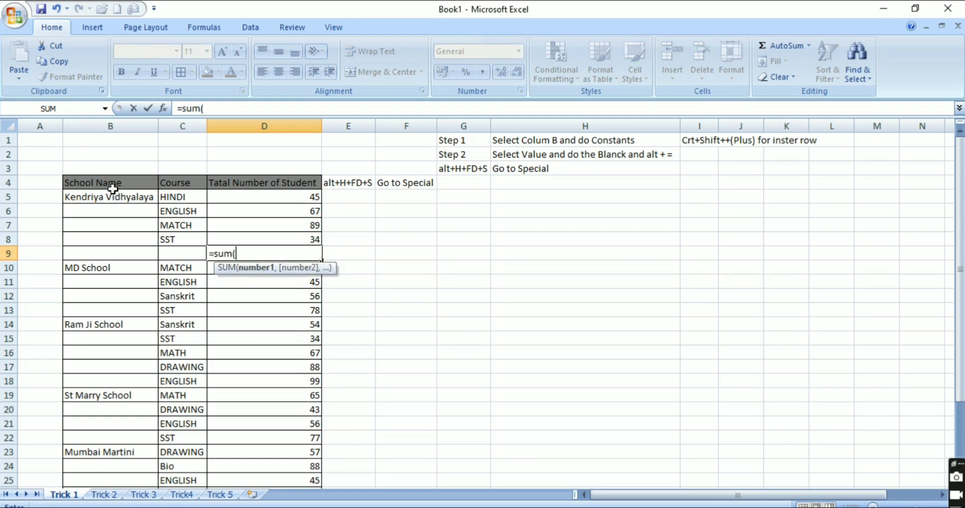
pyautogui.press('Up')
pyautogui.hotkey('shift', 'Up')
pyautogui.hotkey('shift', 'Up')
pyautogui.hotkey('shift', 'Up')
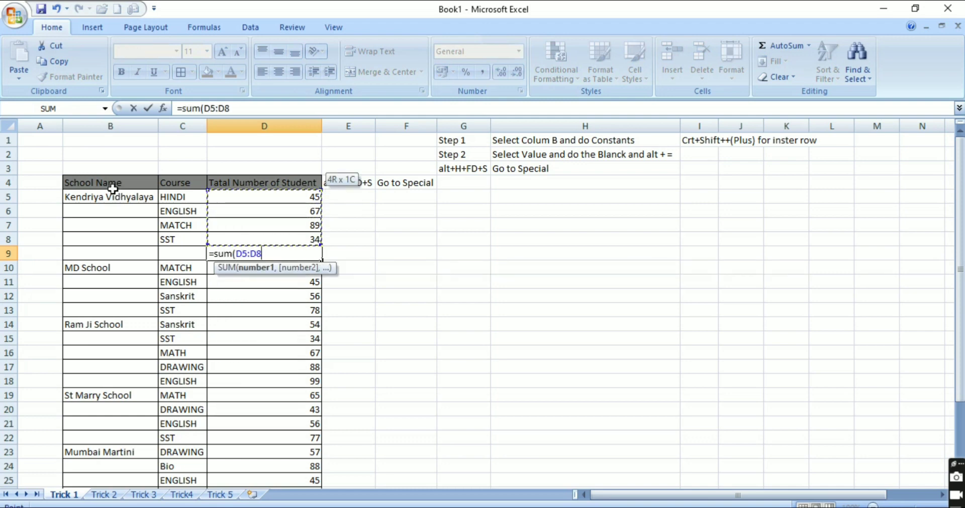
pyautogui.press('Return')
pyautogui.press('Up')
pyautogui.press('Right')
pyautogui.press('Left')
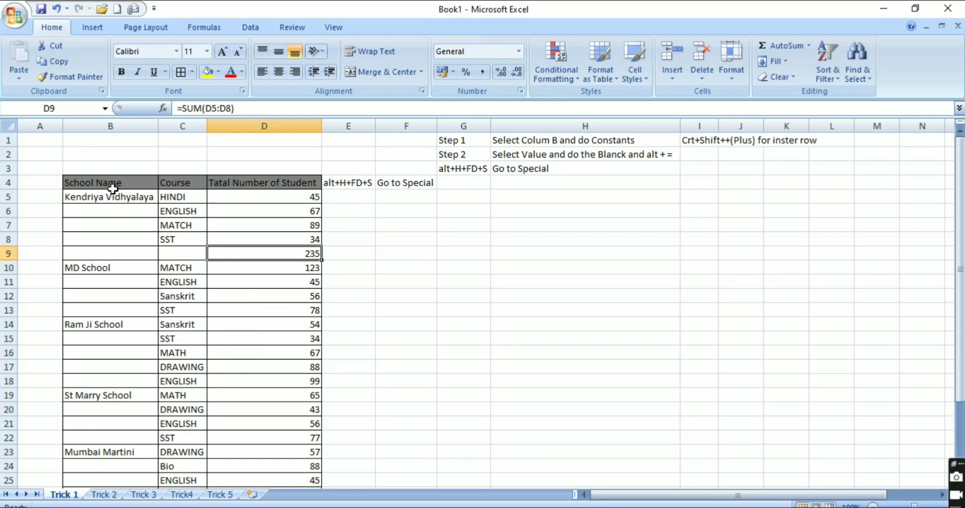
# Delete the 235 subtotal row again with Ctrl+Minus.
pyautogui.press('Left')
pyautogui.press('Up')
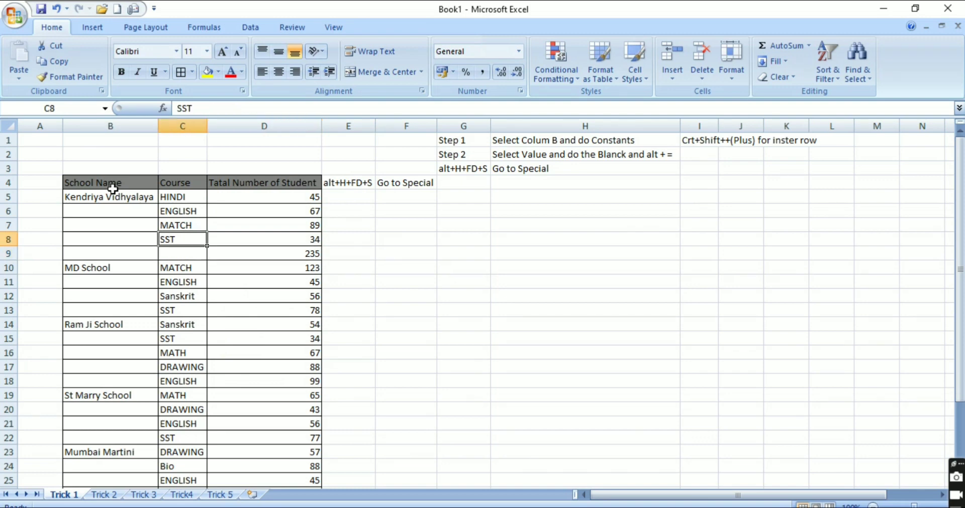
pyautogui.press('Up')
pyautogui.press('Left')
pyautogui.press('Up')
pyautogui.press('Right')
pyautogui.press('Down')
pyautogui.press('Down')
pyautogui.press('Down')
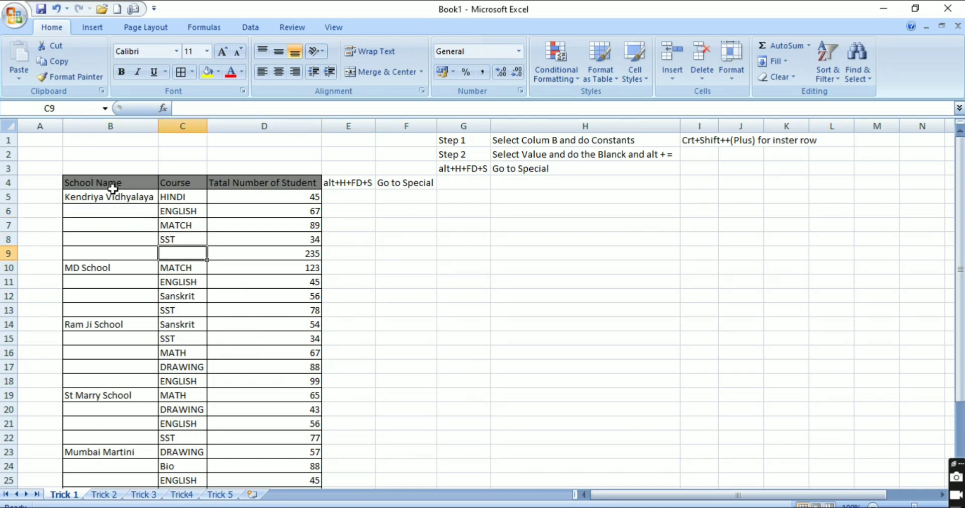
pyautogui.press('Down')
pyautogui.press('Down')
pyautogui.press('Down')
pyautogui.press('Down')
pyautogui.press('Down')
pyautogui.press('Down')
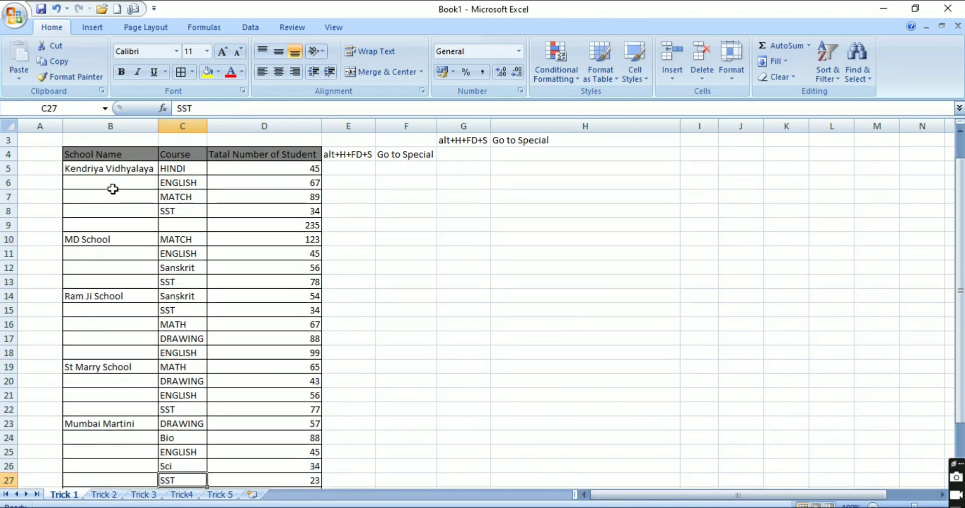
pyautogui.press('Down')
pyautogui.press('Down')
pyautogui.press('Down')
pyautogui.press('Down')
pyautogui.press('Down')
pyautogui.press('Down')
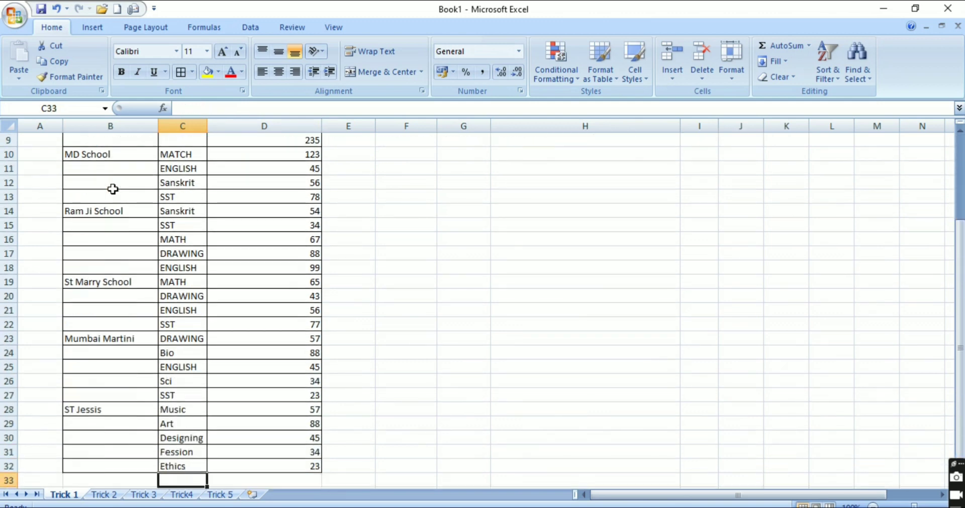
pyautogui.press('Up')
pyautogui.press('Up')
pyautogui.press('Up')
pyautogui.press('Up')
pyautogui.press('Up')
pyautogui.press('Up')
pyautogui.press('Up')
pyautogui.press('Right')
pyautogui.press('Right')
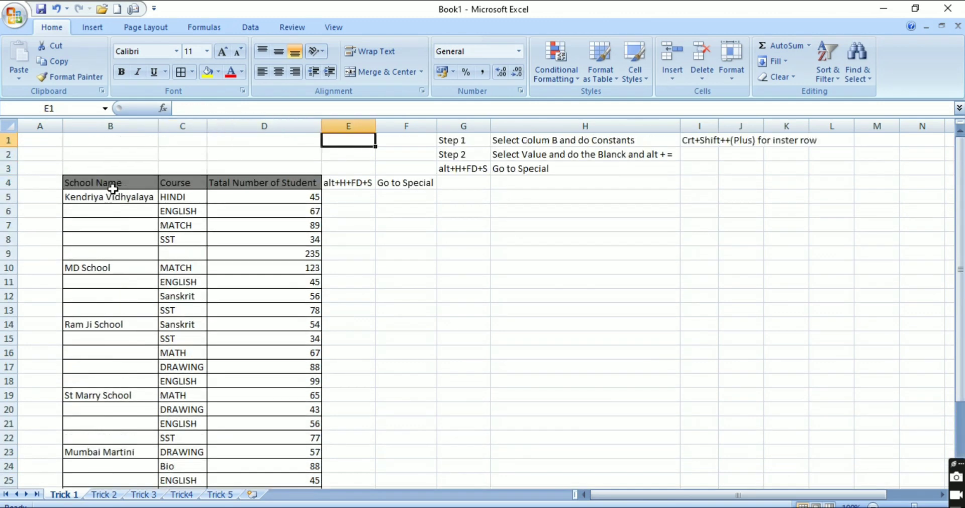
pyautogui.press('Down')
pyautogui.press('Down')
pyautogui.press('Down')
pyautogui.press('Down')
pyautogui.press('Left')
pyautogui.press('Down')
pyautogui.press('Down')
pyautogui.press('Down')
pyautogui.press('Down')
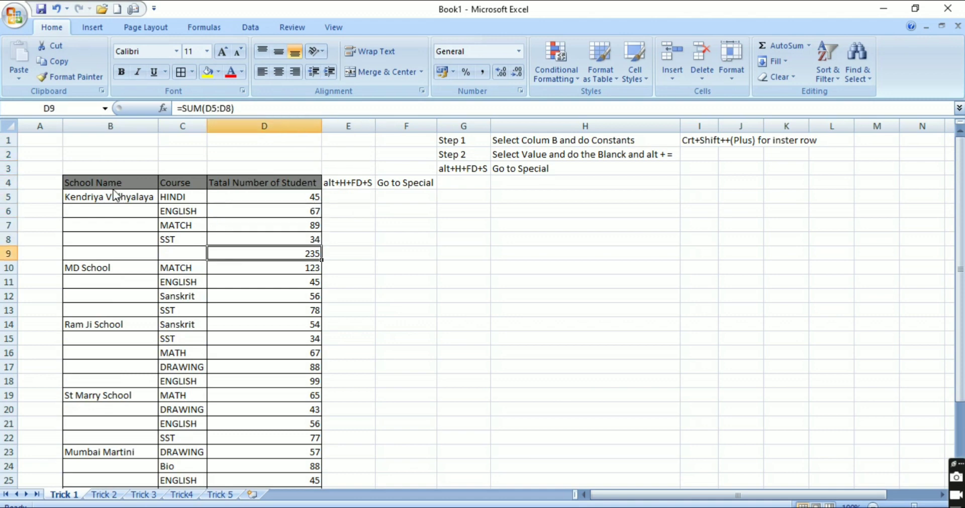
pyautogui.hotkey('shift', 'space')
pyautogui.hotkey('ctrl', '-')
pyautogui.press('Left')
pyautogui.press('Left')
# Select only the school-name constants in B5:B31 using Go To Special > Constants.
pyautogui.press('Up')
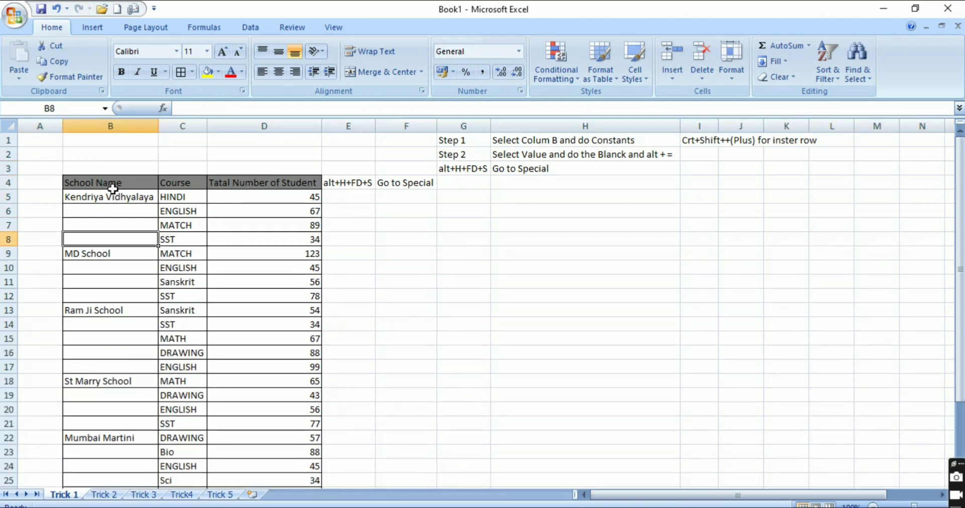
pyautogui.press('Up')
pyautogui.press('Up')
pyautogui.press('Up')
pyautogui.hotkey('shift', 'Down')
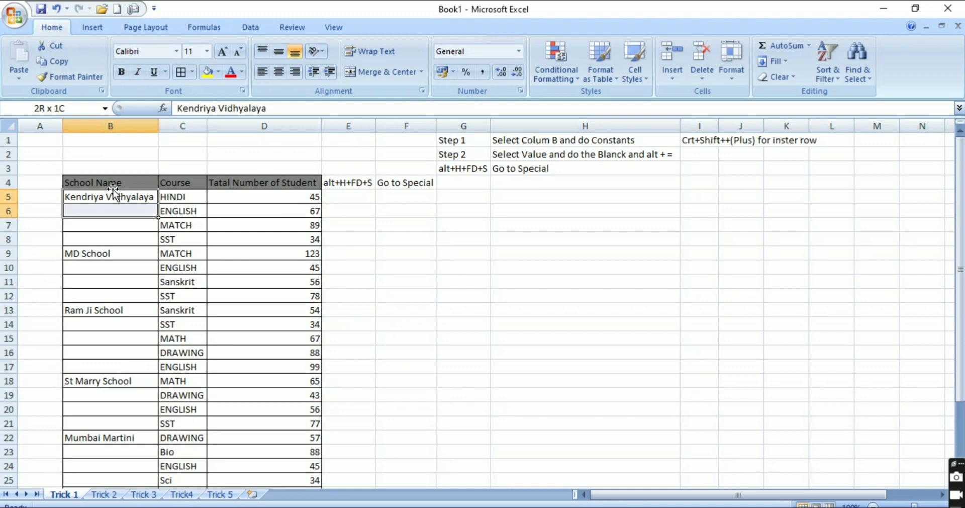
pyautogui.hotkey('shift', 'Down')
pyautogui.hotkey('shift', 'Down')
pyautogui.hotkey('shift', 'Down')
pyautogui.hotkey('shift', 'Down')
pyautogui.hotkey('shift', 'Down')
pyautogui.hotkey('shift', 'Down')
pyautogui.hotkey('shift', 'Up')
pyautogui.hotkey('shift', 'Up')
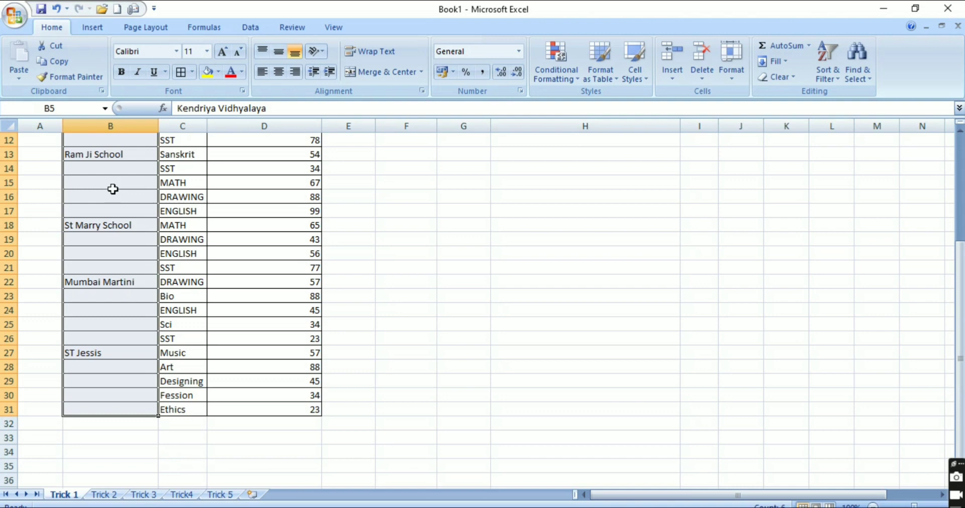
pyautogui.hotkey('alt', 'h')
pyautogui.press('f')
pyautogui.press('d')
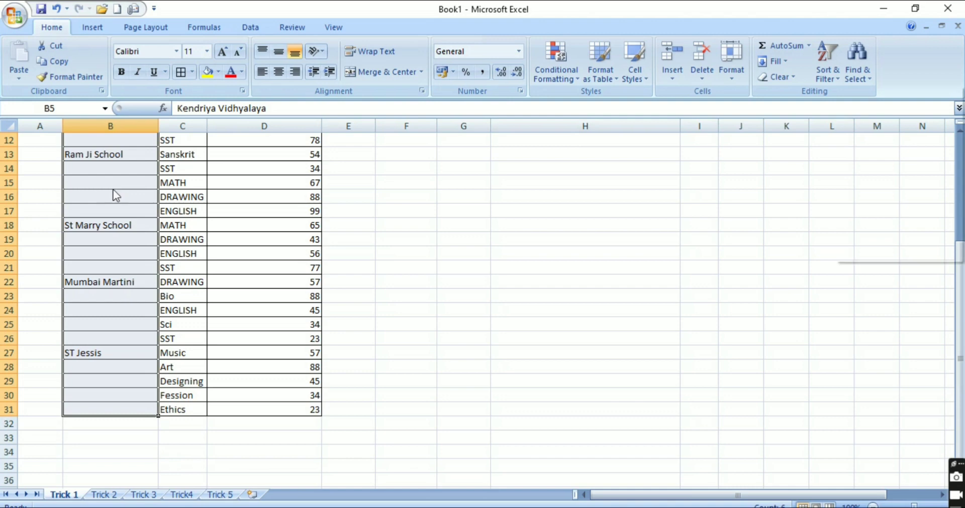
pyautogui.press('s')
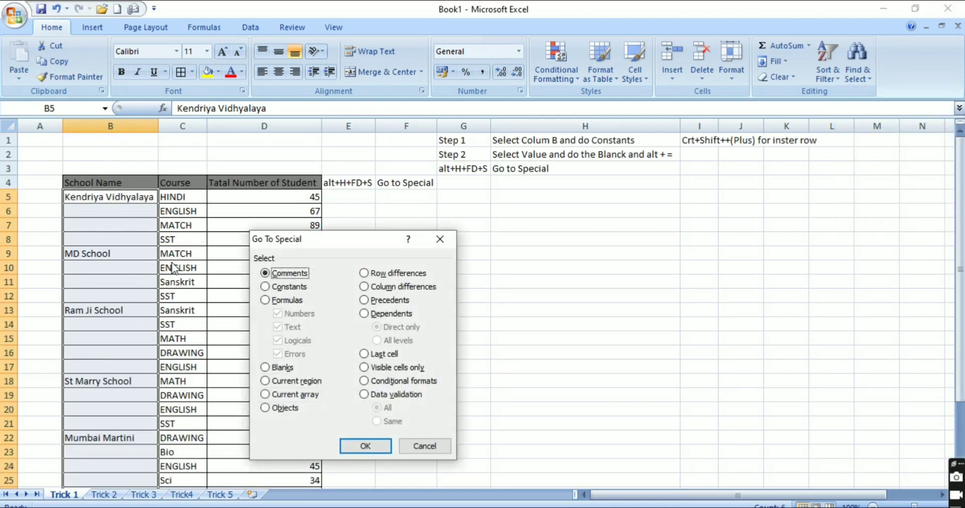
pyautogui.click(265, 286)
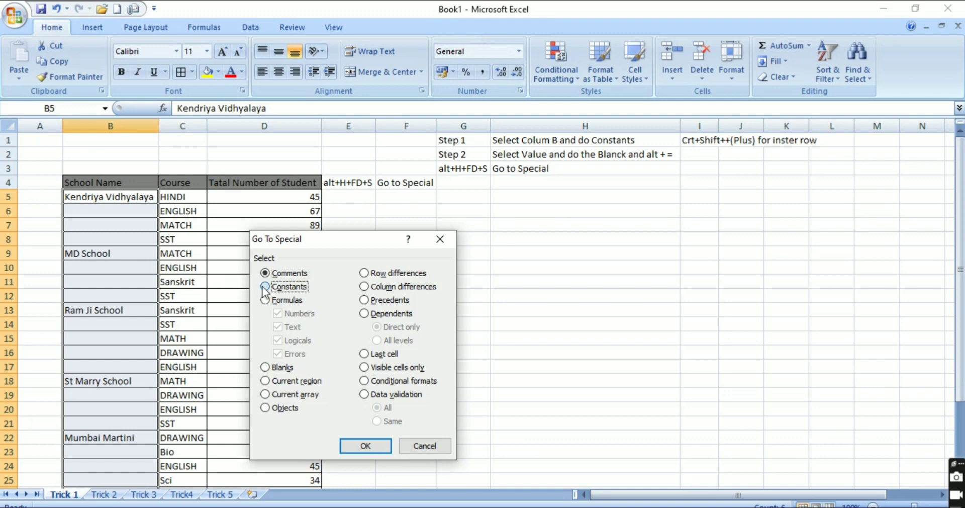
pyautogui.click(362, 445)
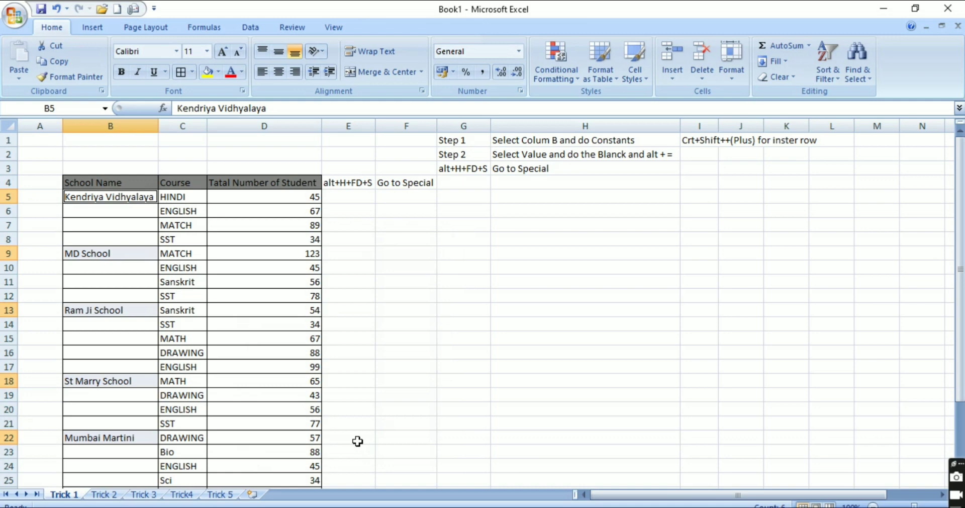
# Insert an entire blank row above each selected school name.
pyautogui.hotkey('ctrl', 'shift', '+')
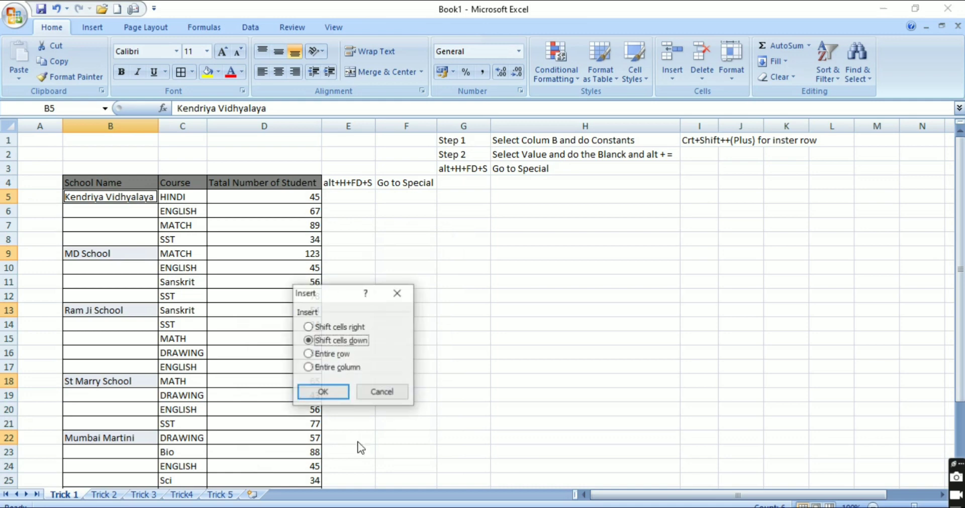
pyautogui.press('r')
pyautogui.press('Return')
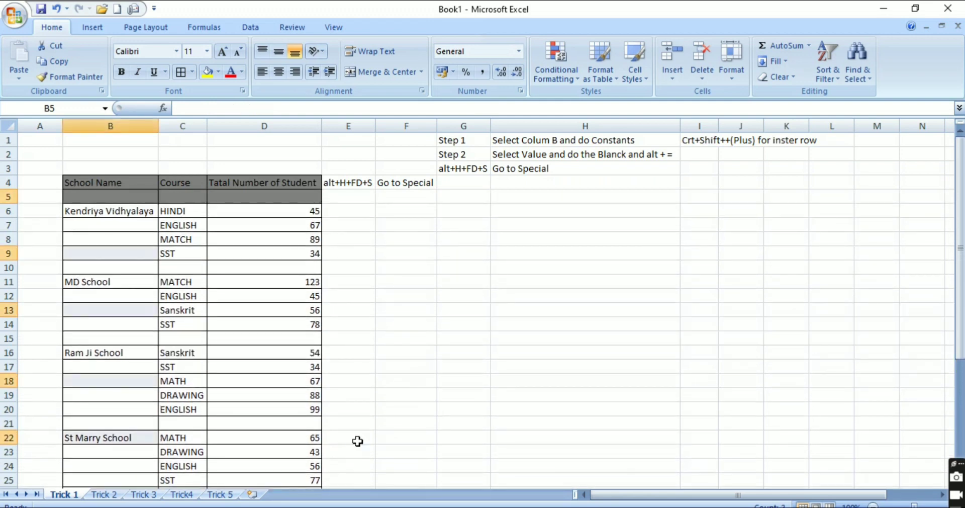
# Select the student counts from D6 down, then keep only blank cells via Go To Special > Blanks.
pyautogui.press('Down')
pyautogui.press('Right')
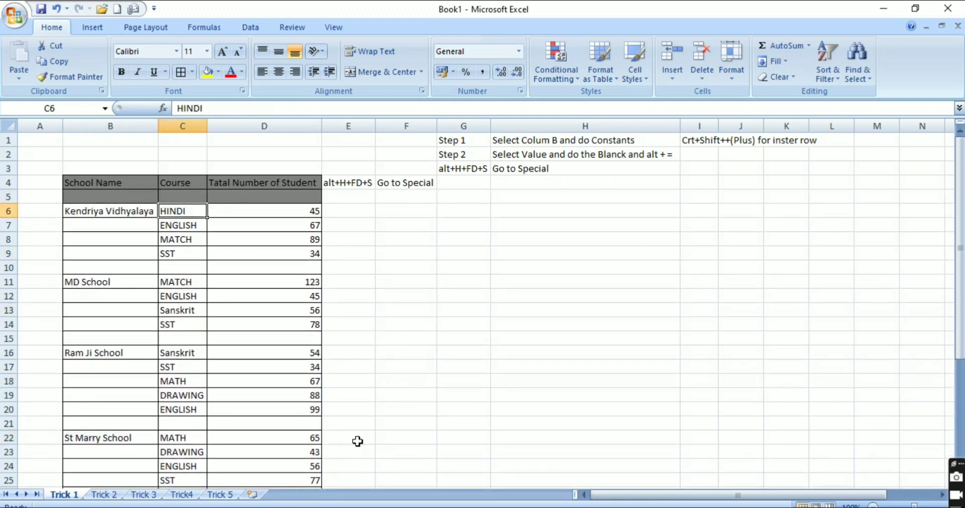
pyautogui.press('Right')
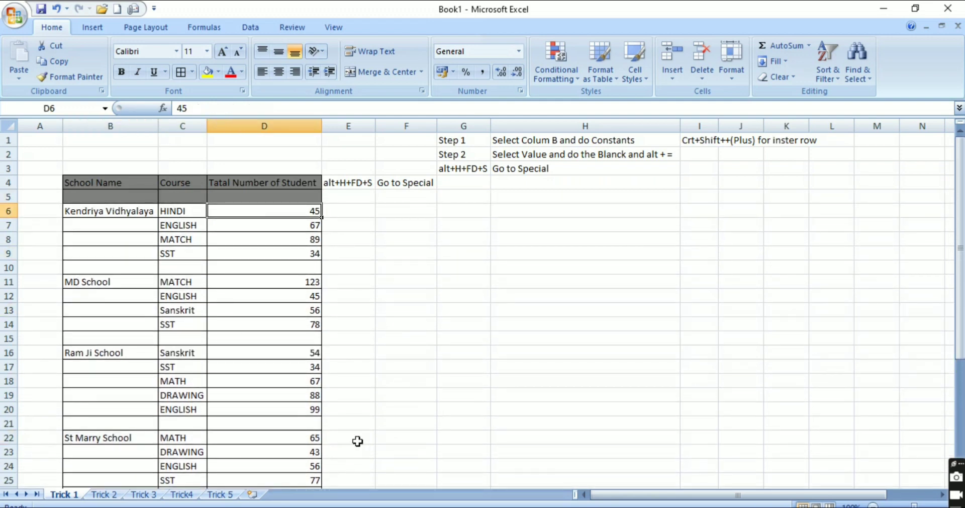
pyautogui.hotkey('shift', 'Down')
pyautogui.hotkey('shift', 'Down')
pyautogui.hotkey('shift', 'Down')
pyautogui.hotkey('shift', 'Down')
pyautogui.hotkey('shift', 'Down')
pyautogui.hotkey('shift', 'Down')
pyautogui.hotkey('shift', 'Down')
pyautogui.hotkey('shift', 'Down')
pyautogui.hotkey('shift', 'Down')
pyautogui.hotkey('shift', 'Down')
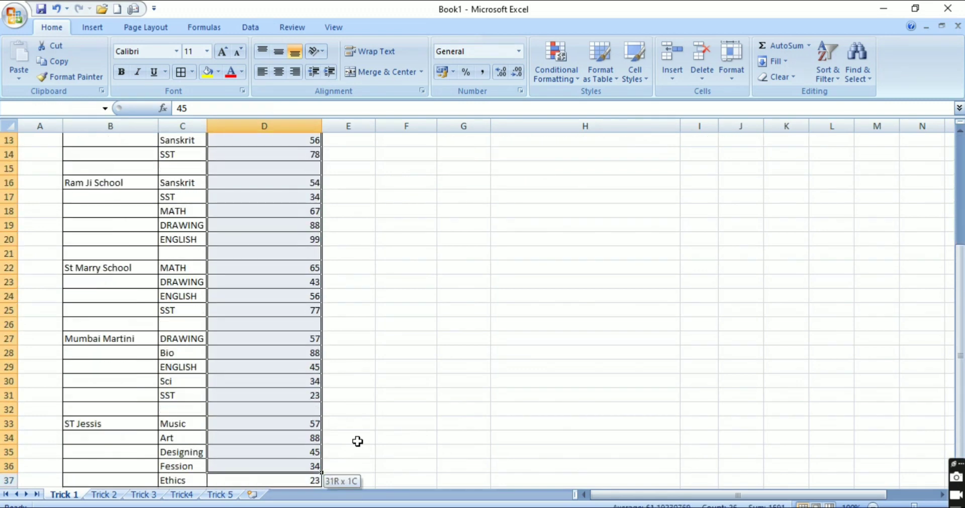
pyautogui.hotkey('shift', 'Down')
pyautogui.hotkey('shift', 'Down')
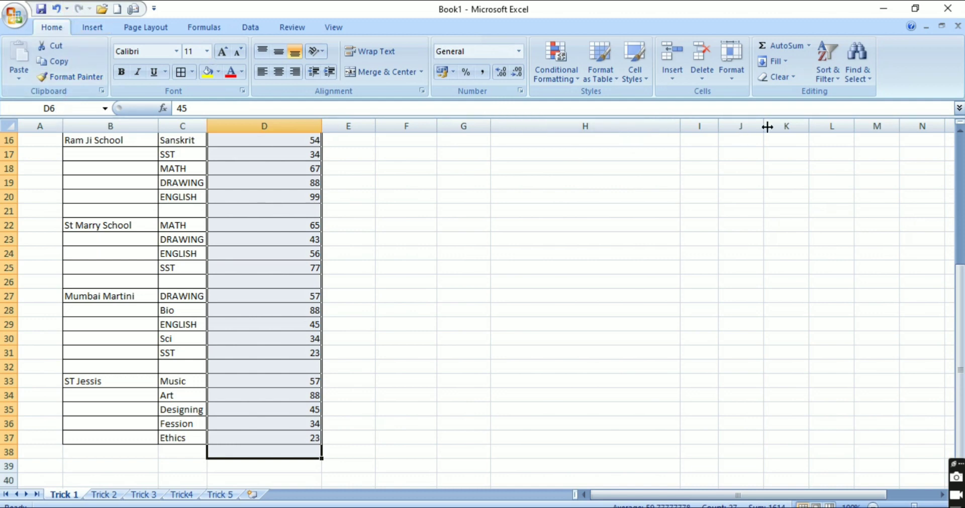
pyautogui.click(861, 69)
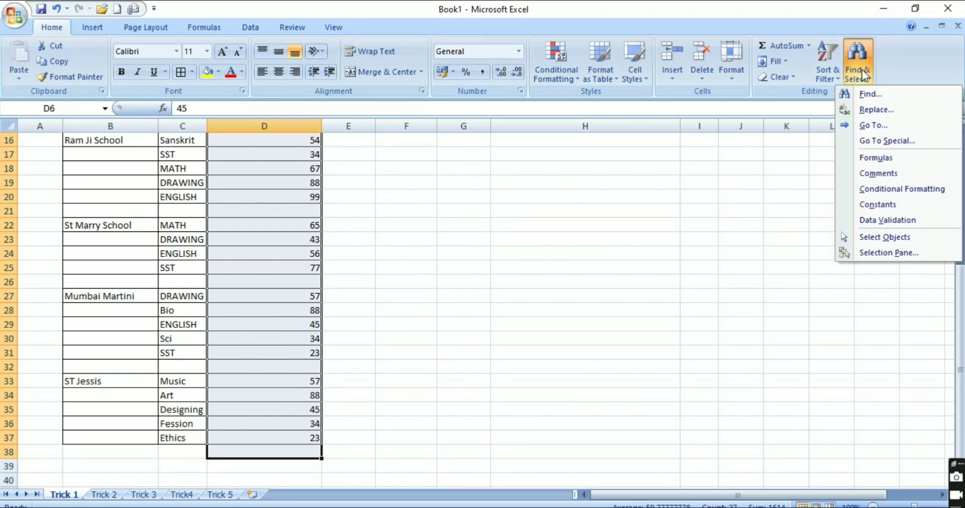
pyautogui.click(868, 140)
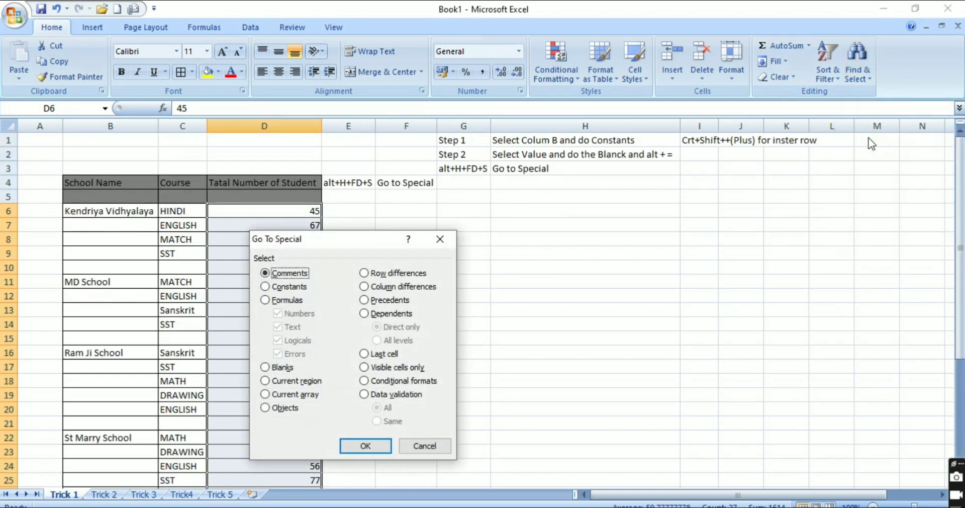
pyautogui.click(271, 371)
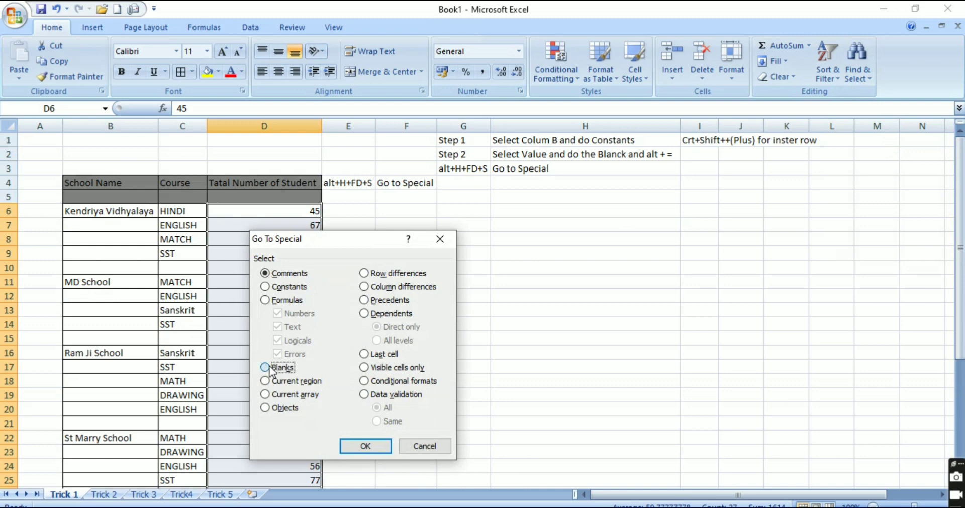
pyautogui.click(343, 445)
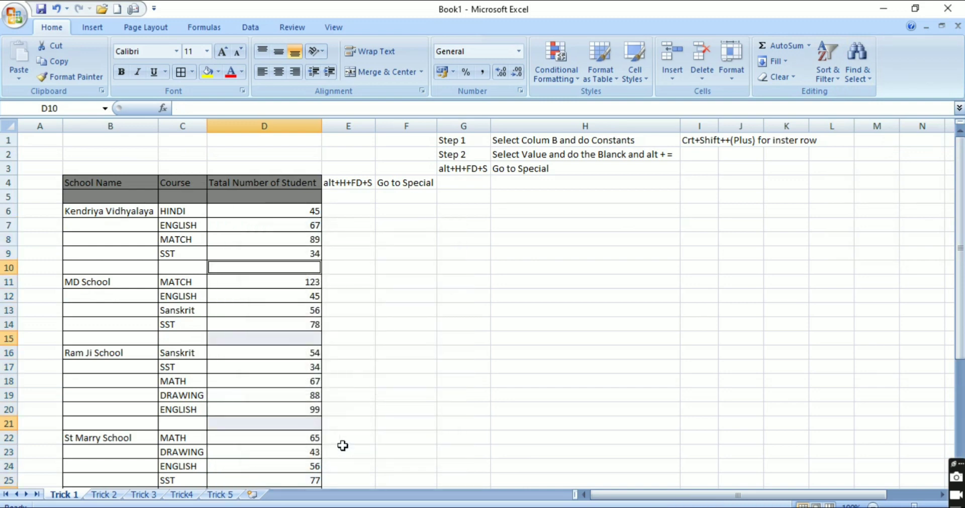
# AutoSum the blank cells with Alt+=, producing totals 235, 302, 342 and 241, and review them.
pyautogui.hotkey('alt', '=')
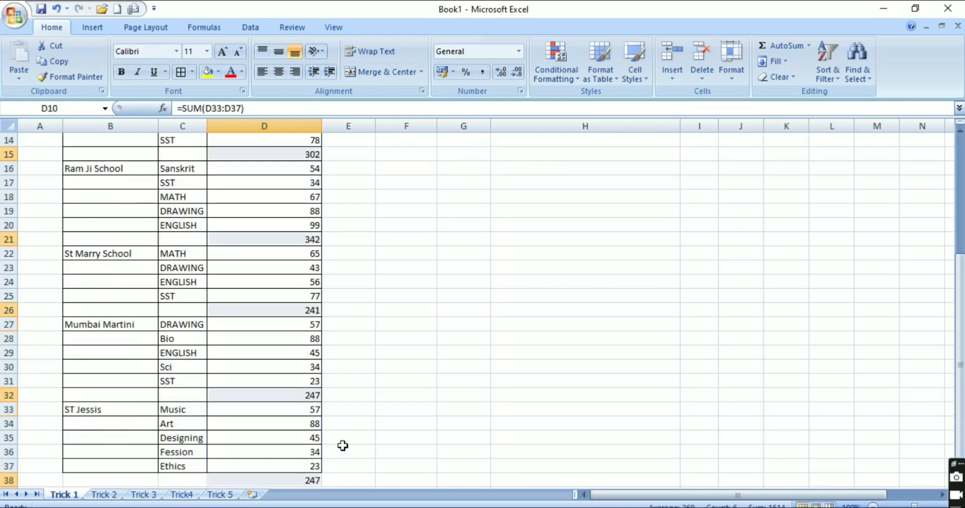
pyautogui.press('Down')
pyautogui.press('Down')
pyautogui.press('Down')
pyautogui.press('Down')
pyautogui.press('Down')
pyautogui.press('Down')
pyautogui.press('Down')
pyautogui.press('Down')
pyautogui.press('Down')
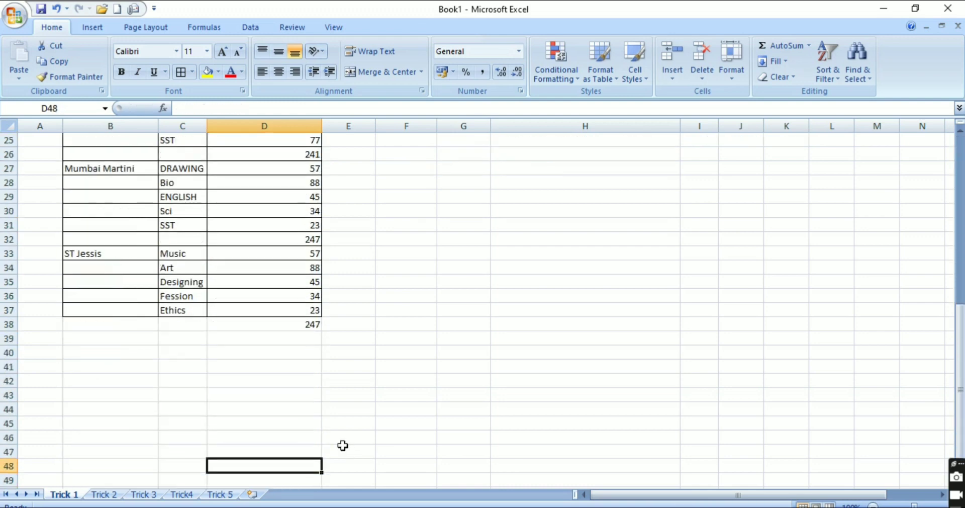
pyautogui.press('Up')
pyautogui.press('Up')
pyautogui.press('Up')
pyautogui.press('Up')
pyautogui.press('Up')
pyautogui.press('Up')
pyautogui.press('Up')
pyautogui.press('Up')
pyautogui.press('Up')
pyautogui.press('Up')
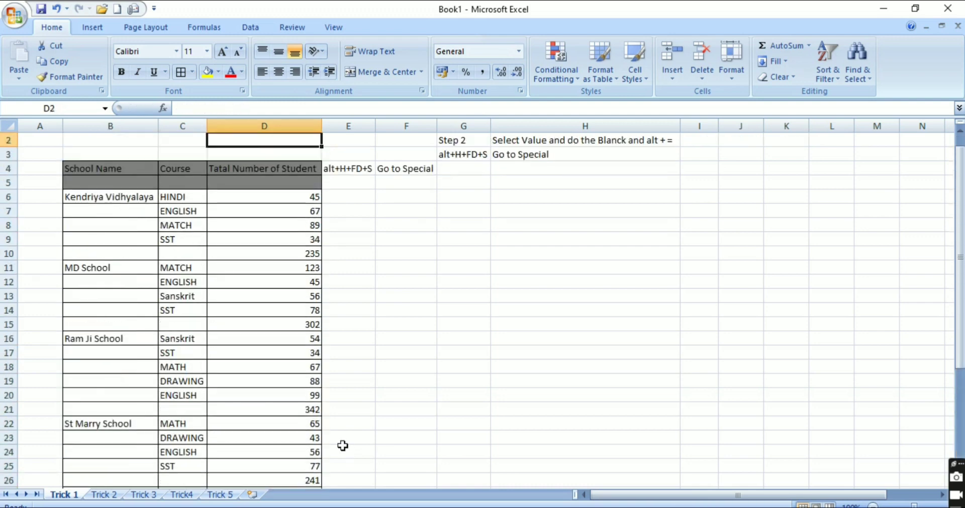
pyautogui.press('Up')
pyautogui.press('Up')
pyautogui.press('Down')
pyautogui.press('Down')
pyautogui.press('Down')
pyautogui.press('Down')
pyautogui.press('Down')
pyautogui.press('Down')
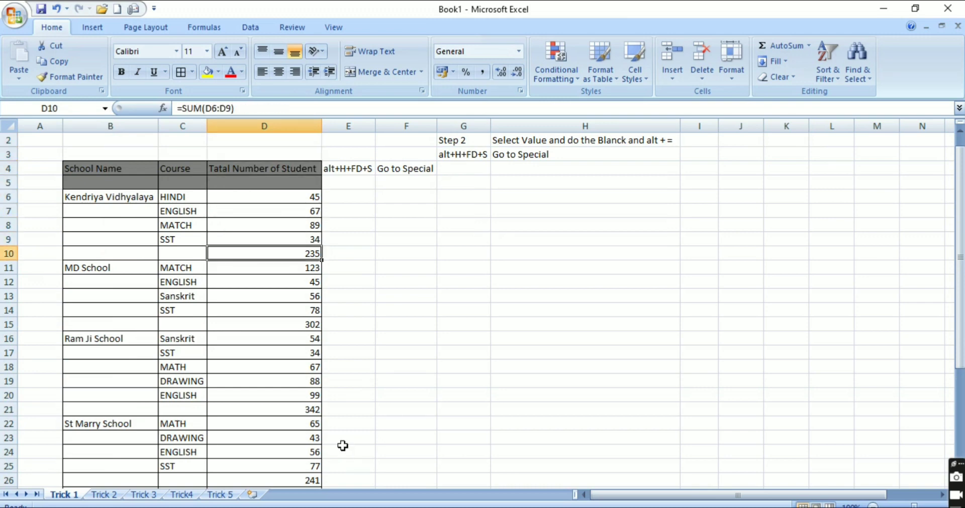
pyautogui.press('Left')
pyautogui.press('Left')
pyautogui.press('Right')
pyautogui.press('Right')
pyautogui.press('Right')
pyautogui.press('Left')
pyautogui.press('Right')
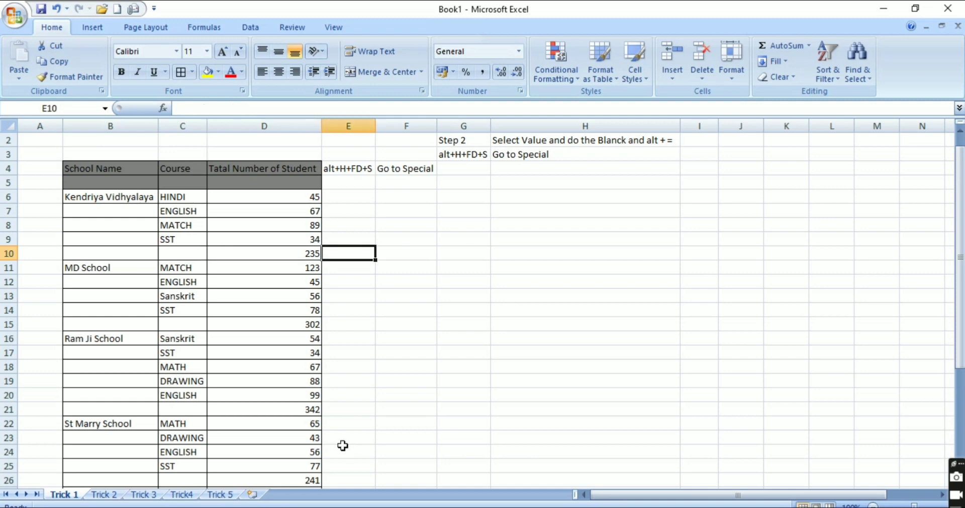
pyautogui.press('Right')
pyautogui.press('Up')
pyautogui.press('Up')
pyautogui.press('Up')
pyautogui.press('Up')
pyautogui.press('Up')
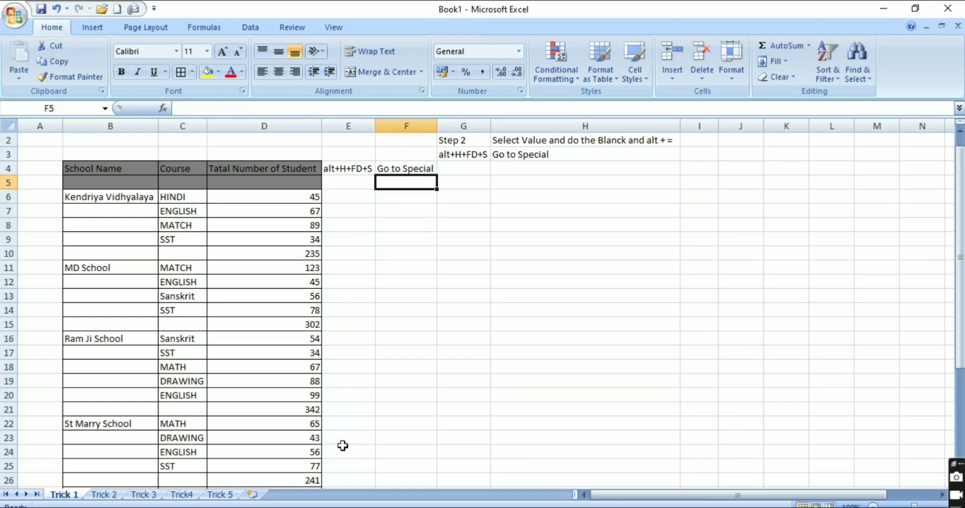
pyautogui.press('Up')
pyautogui.press('Left')
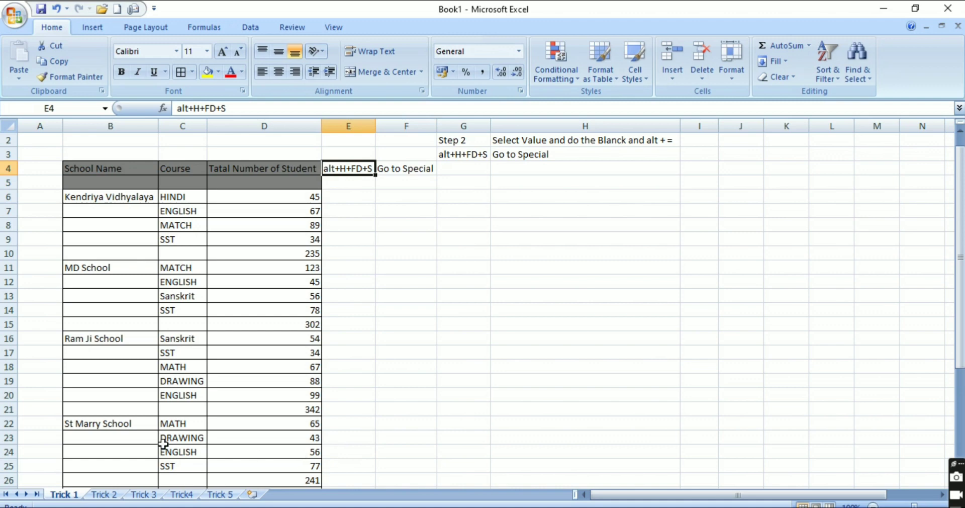
# On the Trick 2 sheet, apply All Borders to A1:J100.
pyautogui.click(96, 494)
pyautogui.press('Right')
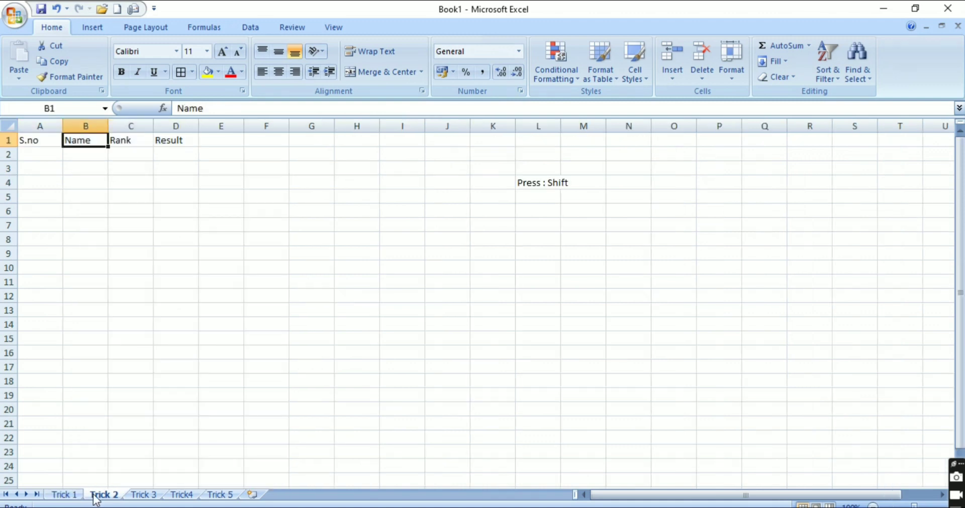
pyautogui.press('Left')
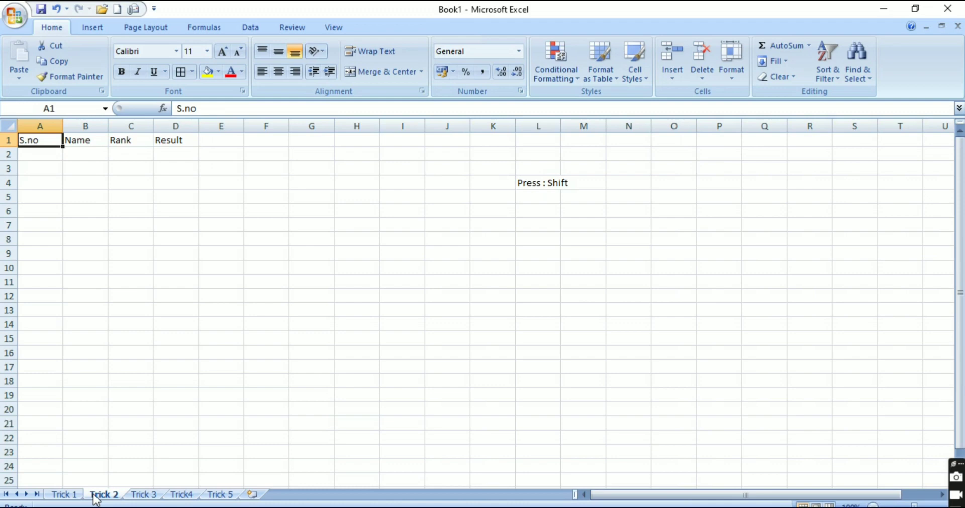
pyautogui.hotkey('shift', 'Right')
pyautogui.hotkey('shift', 'Right')
pyautogui.hotkey('shift', 'Right')
pyautogui.hotkey('shift', 'Right')
pyautogui.hotkey('shift', 'Right')
pyautogui.hotkey('shift', 'Right')
pyautogui.hotkey('shift', 'Right')
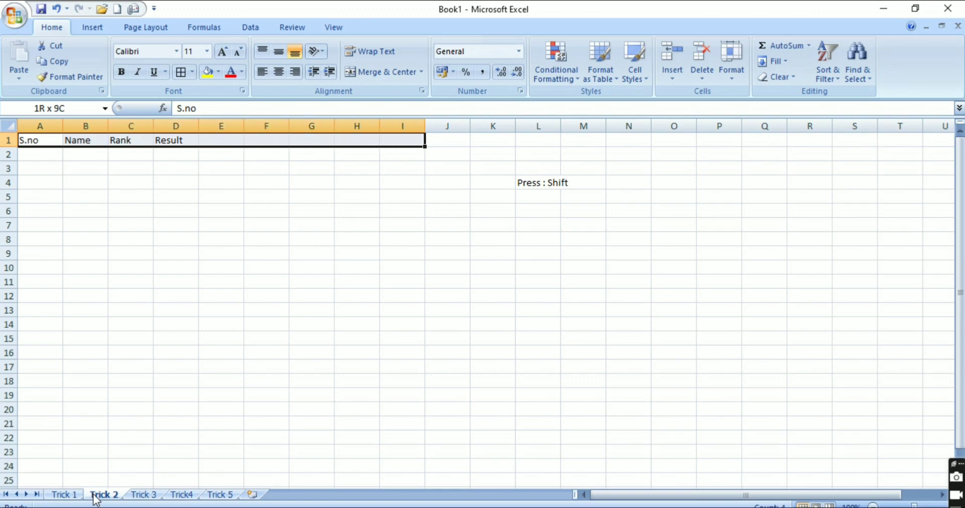
pyautogui.hotkey('shift', 'Right')
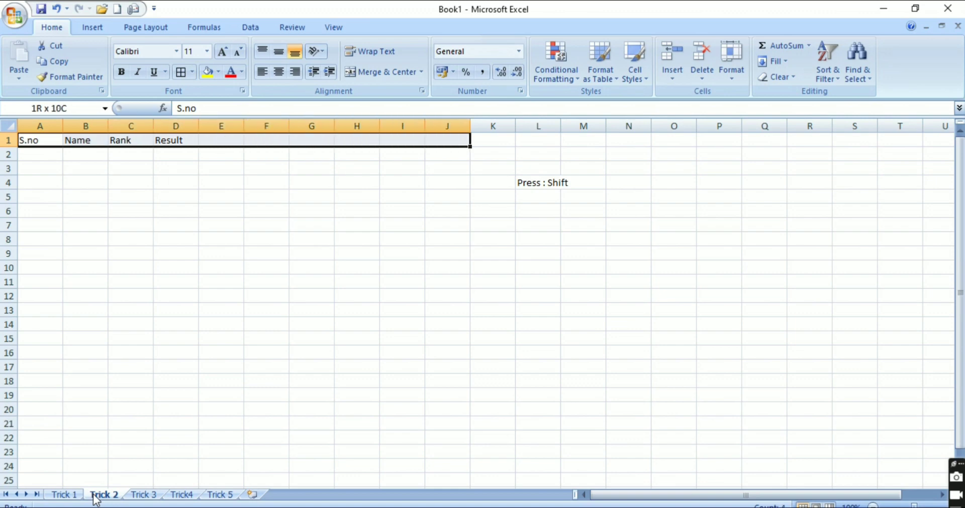
pyautogui.hotkey('shift', 'Down')
pyautogui.hotkey('shift', 'Down')
pyautogui.hotkey('shift', 'Down')
pyautogui.hotkey('shift', 'Down')
pyautogui.hotkey('shift', 'Down')
pyautogui.hotkey('shift', 'Down')
pyautogui.hotkey('shift', 'Down')
pyautogui.hotkey('shift', 'Down')
pyautogui.hotkey('shift', 'Down')
pyautogui.hotkey('shift', 'Down')
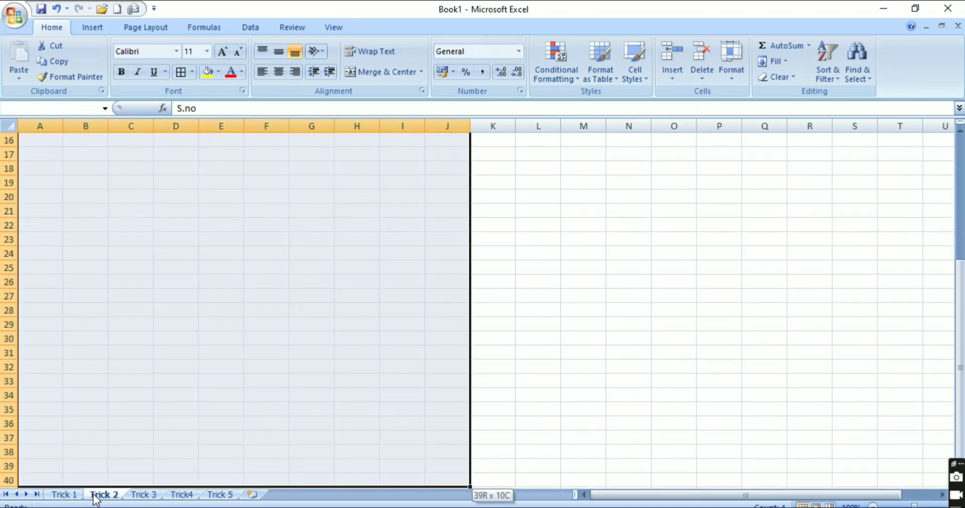
pyautogui.hotkey('shift', 'Down')
pyautogui.hotkey('shift', 'Down')
pyautogui.hotkey('shift', 'Down')
pyautogui.hotkey('shift', 'Down')
pyautogui.hotkey('shift', 'Down')
pyautogui.hotkey('shift', 'Down')
pyautogui.hotkey('shift', 'Down')
pyautogui.hotkey('shift', 'Down')
pyautogui.hotkey('shift', 'Down')
pyautogui.hotkey('shift', 'Down')
pyautogui.hotkey('shift', 'Down')
pyautogui.hotkey('shift', 'Down')
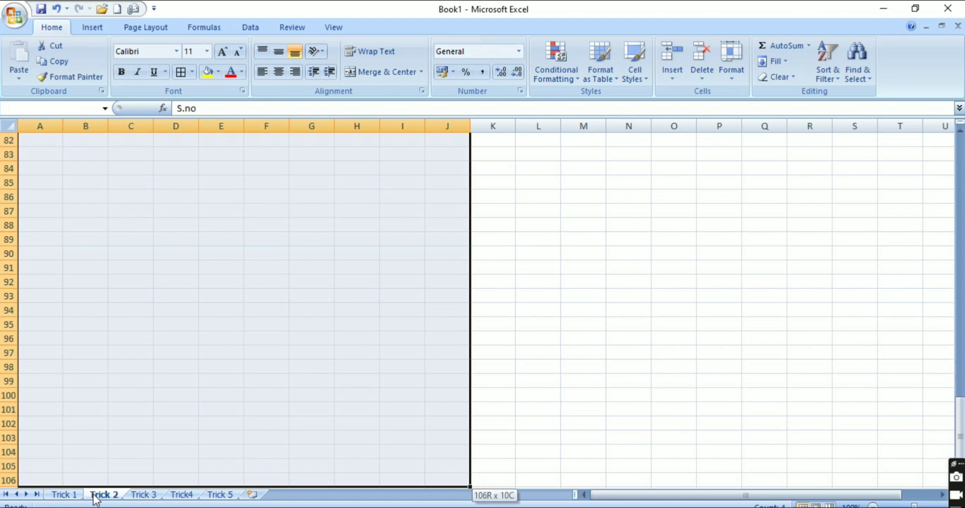
pyautogui.hotkey('shift', 'Down')
pyautogui.hotkey('shift', 'Up')
pyautogui.hotkey('shift', 'Up')
pyautogui.hotkey('shift', 'Up')
pyautogui.hotkey('shift', 'Up')
pyautogui.hotkey('shift', 'Up')
pyautogui.hotkey('shift', 'Up')
pyautogui.hotkey('shift', 'Up')
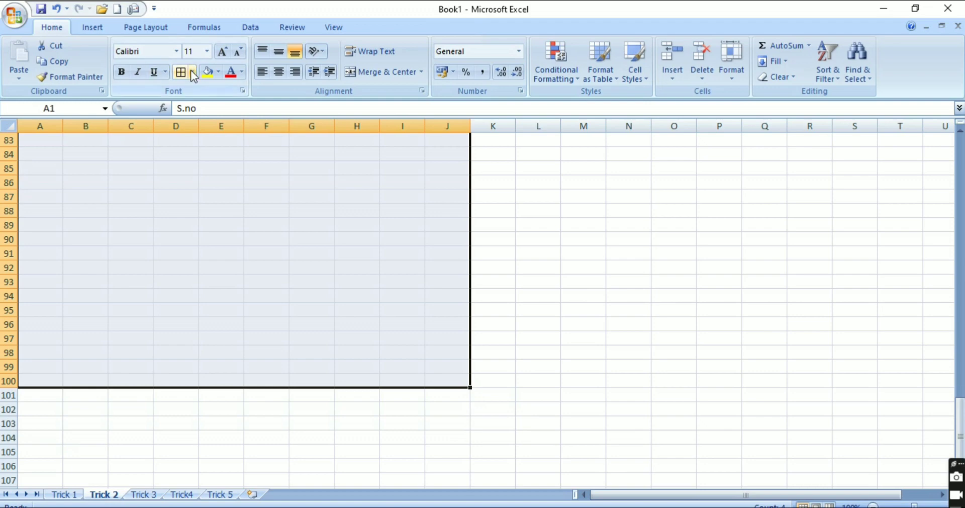
pyautogui.click(176, 76)
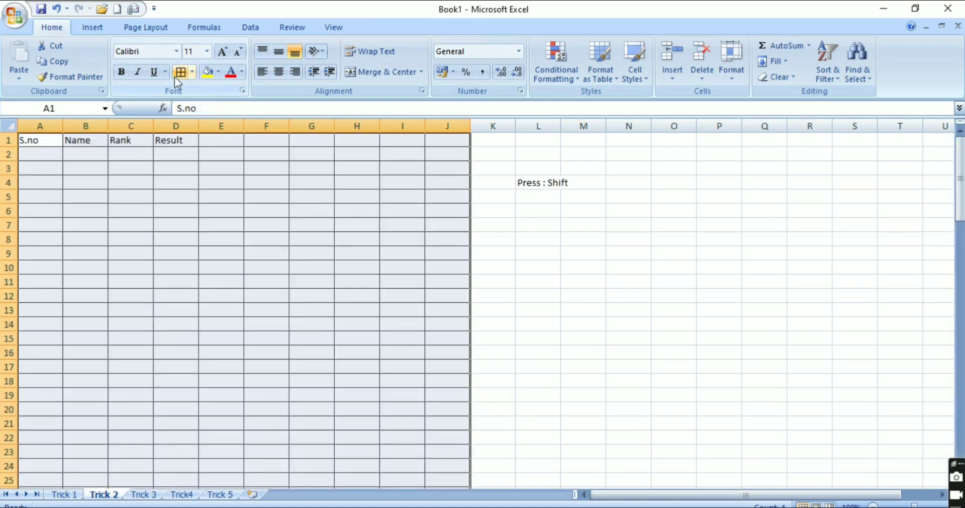
# Undo the borders on the A1:J100 grid.
pyautogui.press('Left')
pyautogui.press('Right')
pyautogui.press('Right')
pyautogui.press('Right')
pyautogui.press('Right')
pyautogui.press('Right')
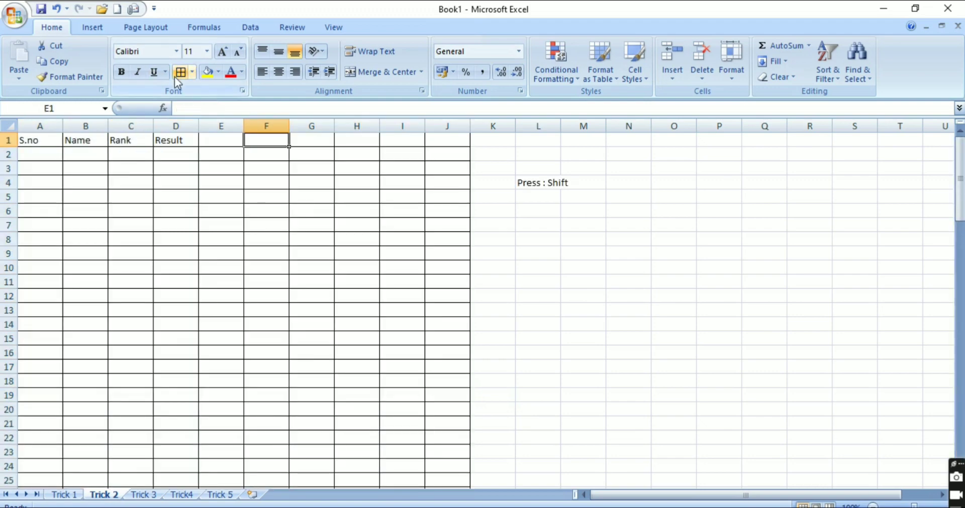
pyautogui.press('Right')
pyautogui.press('Right')
pyautogui.press('Right')
pyautogui.press('Left')
pyautogui.press('Left')
pyautogui.press('Left')
pyautogui.press('Left')
pyautogui.press('Left')
pyautogui.press('Left')
pyautogui.press('Left')
pyautogui.press('Left')
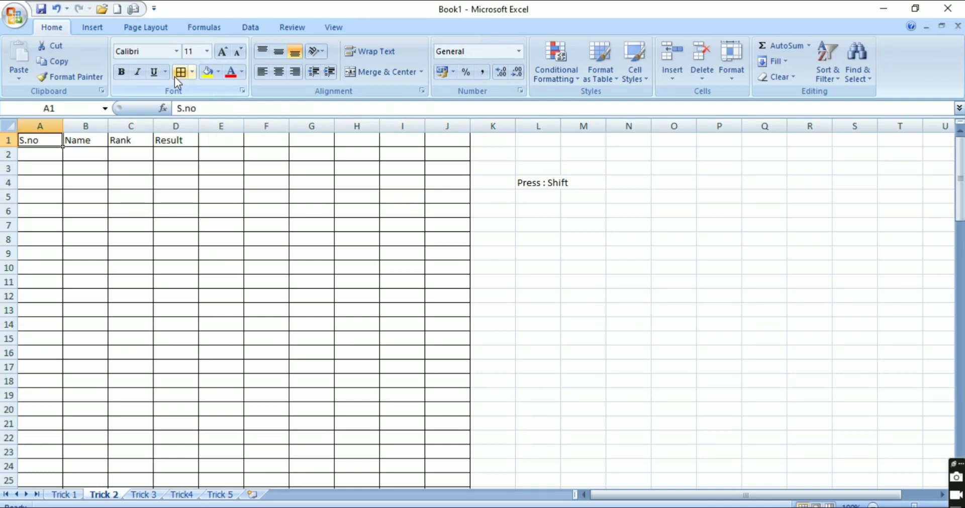
pyautogui.hotkey('shift', 'Right')
pyautogui.hotkey('shift', 'Right')
pyautogui.hotkey('shift', 'Right')
pyautogui.hotkey('shift', 'Right')
pyautogui.hotkey('shift', 'Right')
pyautogui.hotkey('shift', 'Right')
pyautogui.hotkey('shift', 'Right')
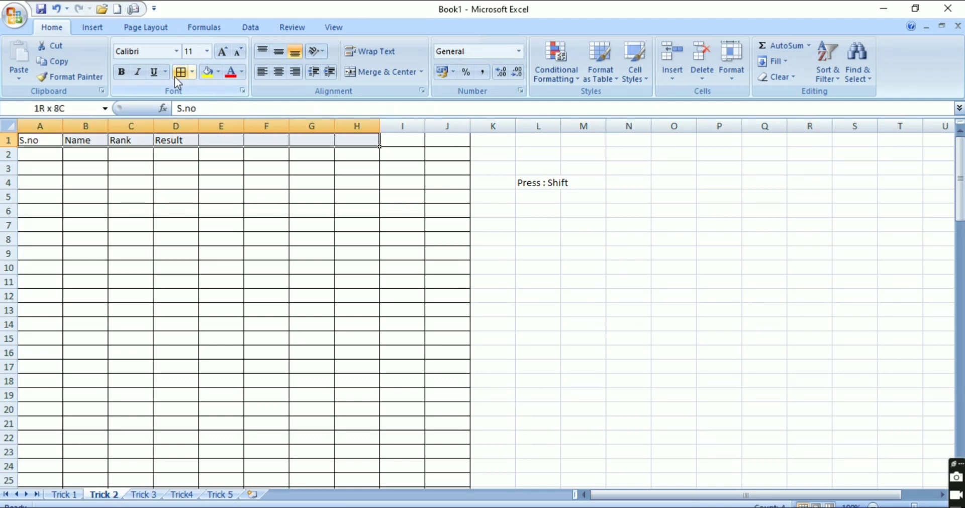
pyautogui.hotkey('shift', 'Right')
pyautogui.hotkey('shift', 'Right')
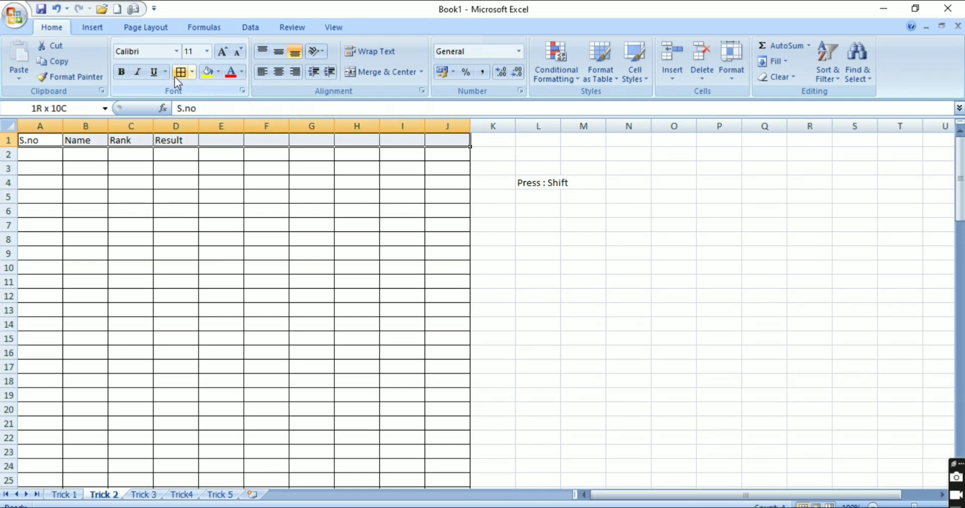
pyautogui.hotkey('ctrl', 'shift', 'Down')
pyautogui.press('Right')
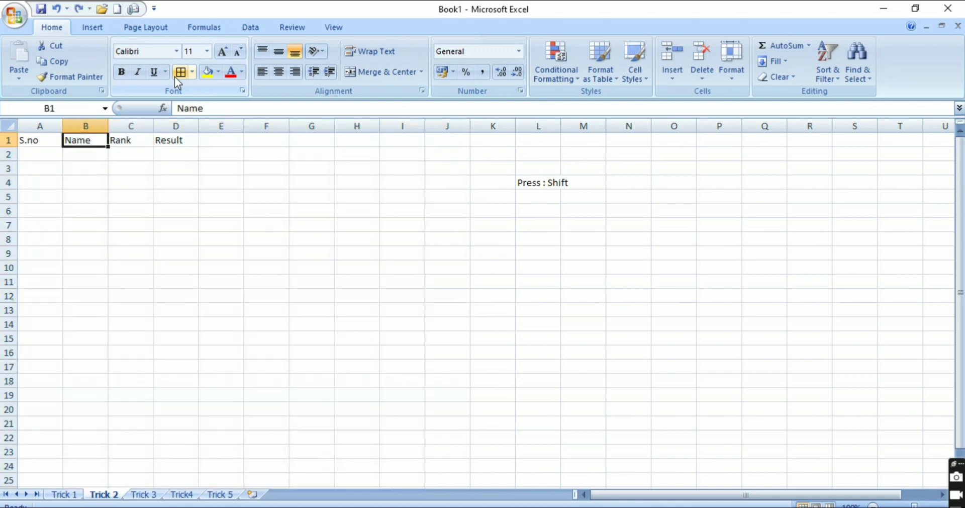
# Clear the S.no, Name, Rank and Result headings and bring up the Go To prompt.
pyautogui.press('Left')
pyautogui.hotkey('shift', 'Right')
pyautogui.hotkey('shift', 'Right')
pyautogui.hotkey('shift', 'Right')
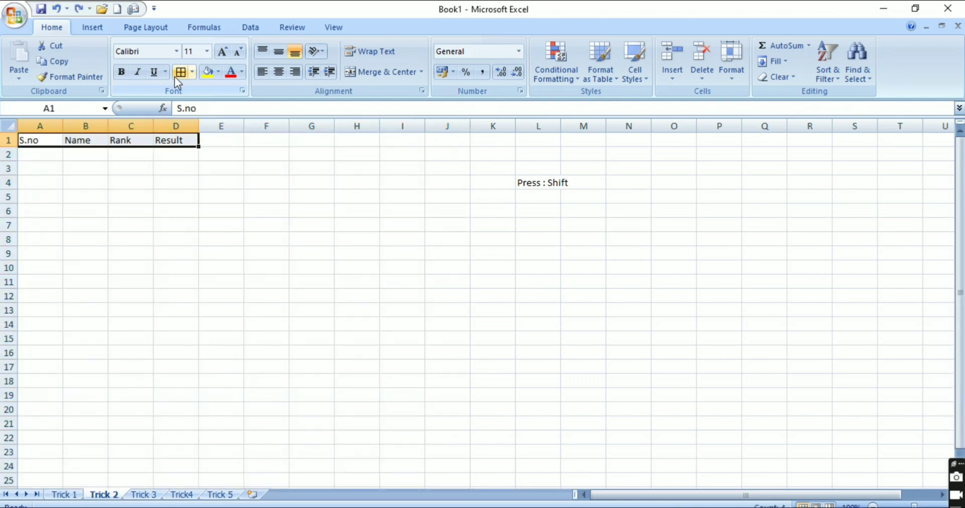
pyautogui.press('Delete')
pyautogui.press('F5')
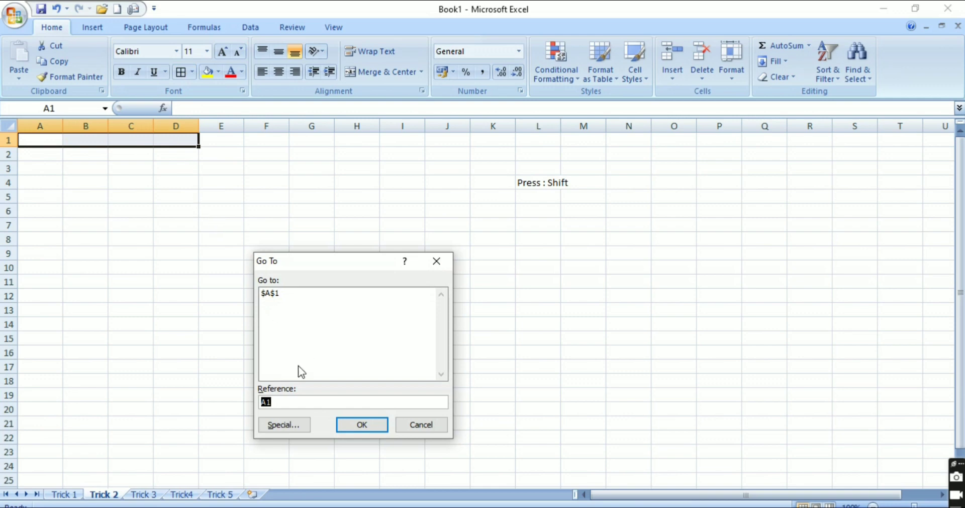
# Select A1:J100 via Go To 'j100', apply All Borders, and confirm the grid ends at row 100.
pyautogui.write('j')
pyautogui.write('100')
pyautogui.keyDown('shift'); pyautogui.click(371, 418); pyautogui.keyUp('shift')
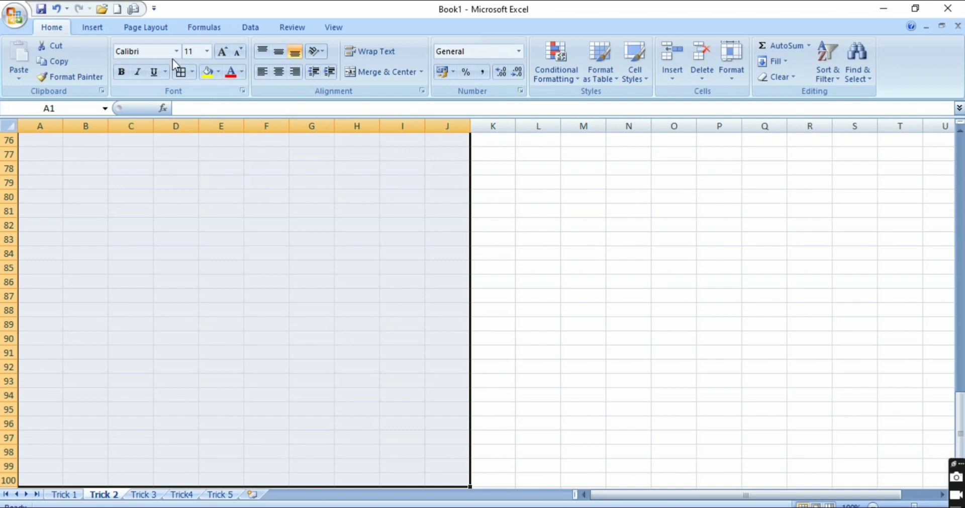
pyautogui.click(180, 72)
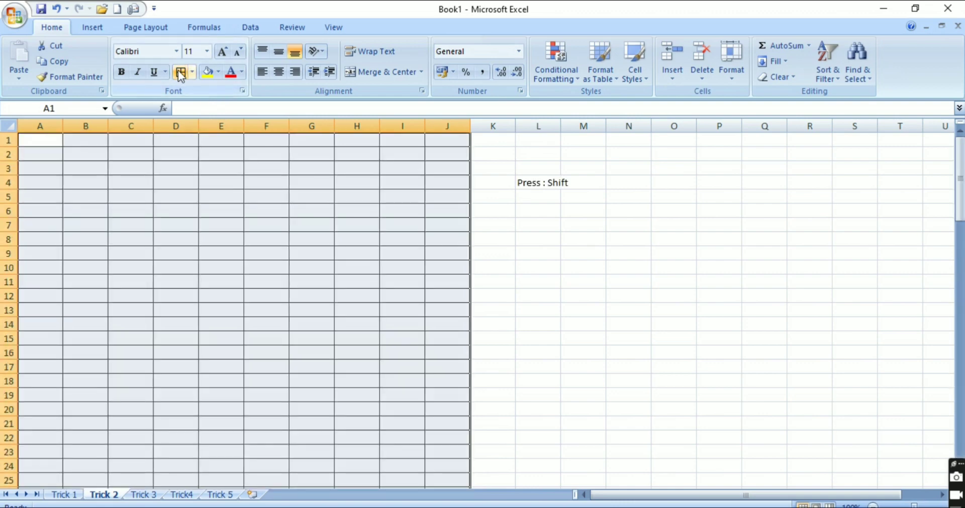
pyautogui.press('Down')
pyautogui.press('Down')
pyautogui.press('Down')
pyautogui.press('Down')
pyautogui.press('pagedown')
pyautogui.press('pagedown')
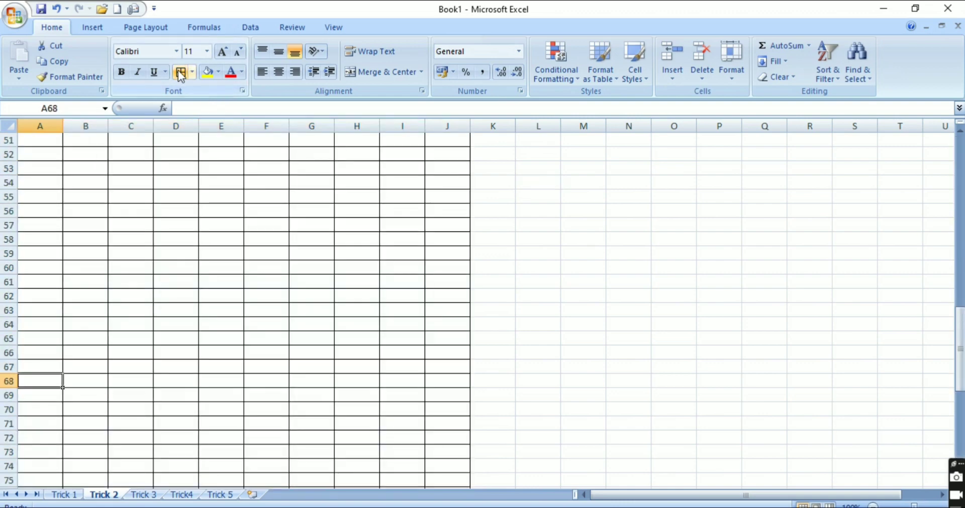
pyautogui.press('pagedown')
pyautogui.press('pagedown')
pyautogui.press('Up')
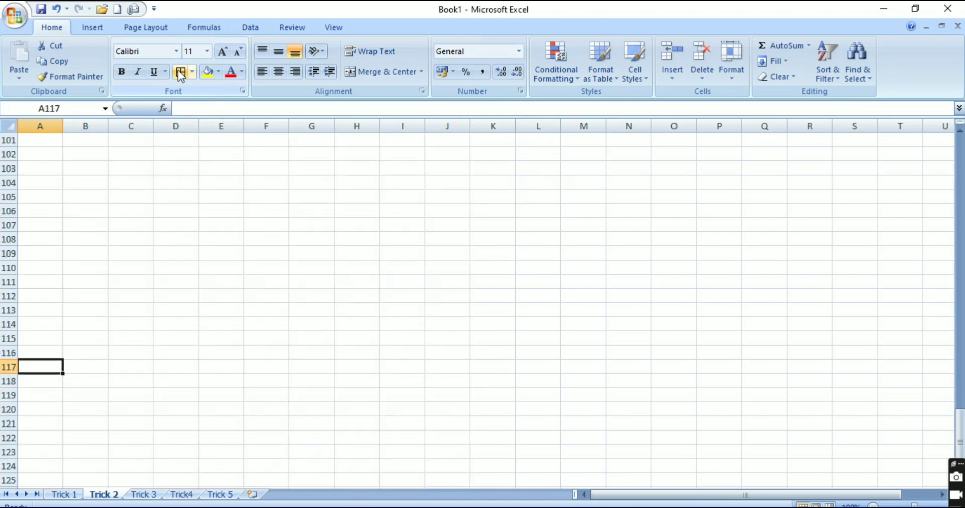
pyautogui.press('Up')
pyautogui.press('Up')
pyautogui.press('Up')
pyautogui.press('Up')
pyautogui.press('Up')
pyautogui.press('Up')
pyautogui.press('Down')
pyautogui.press('Down')
pyautogui.press('Down')
pyautogui.press('Down')
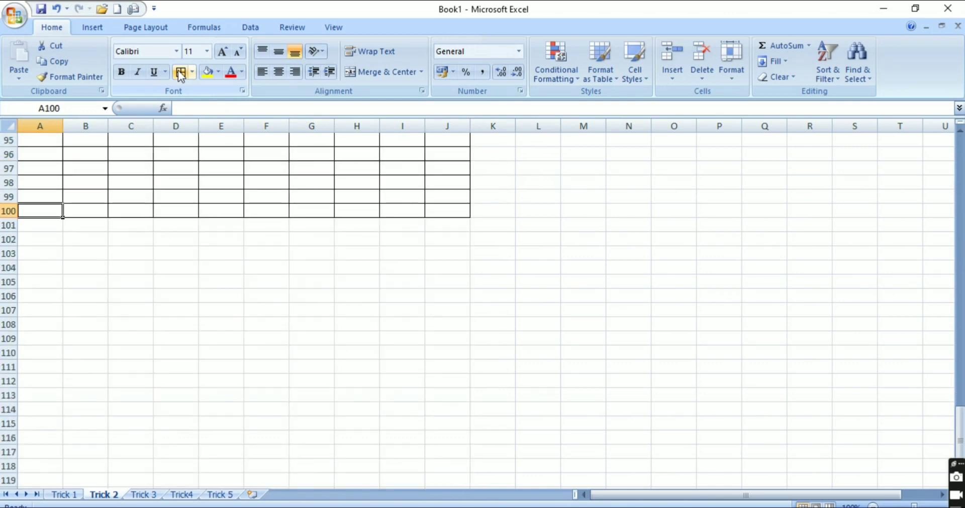
pyautogui.hotkey('ctrl', 'Home')
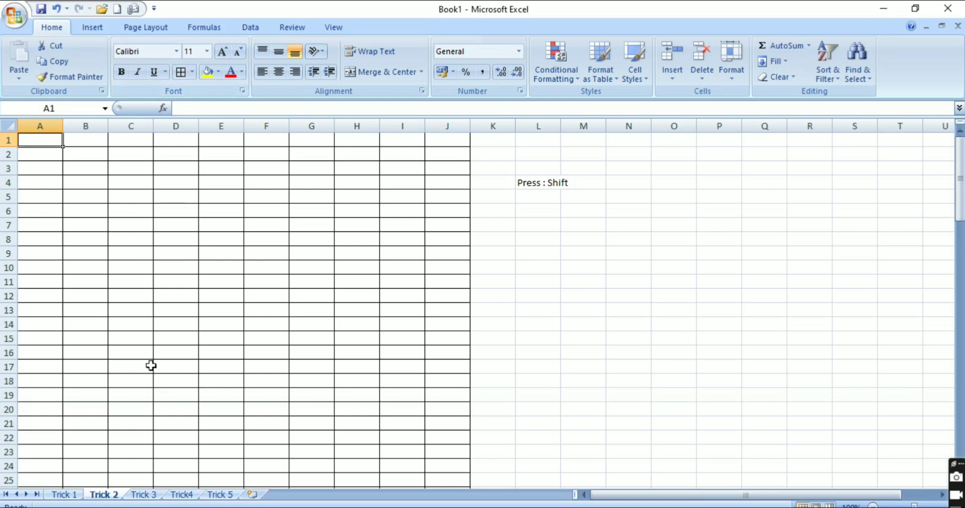
# On the Trick 3 sheet, move through the table to the note in cell A13.
pyautogui.click(140, 496)
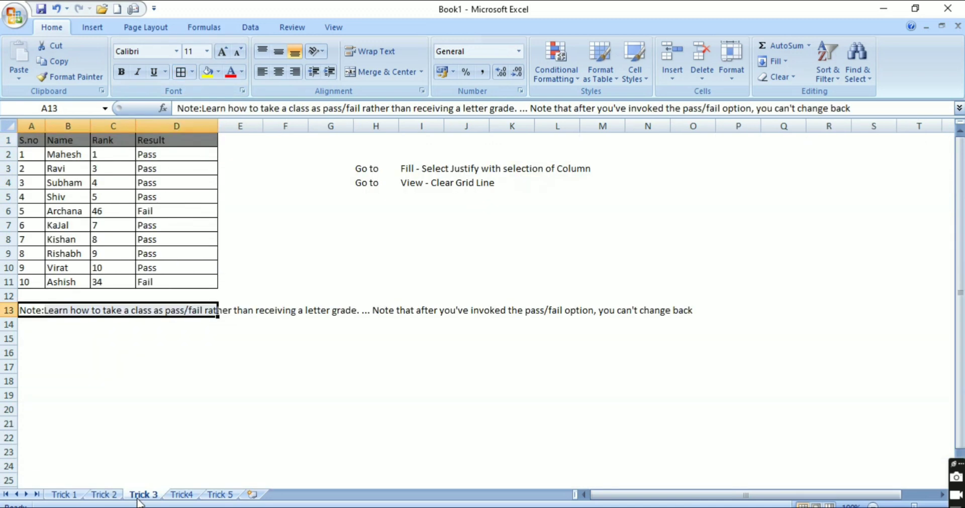
pyautogui.press('Up')
pyautogui.press('Up')
pyautogui.press('Up')
pyautogui.press('Up')
pyautogui.press('Up')
pyautogui.press('Up')
pyautogui.press('Up')
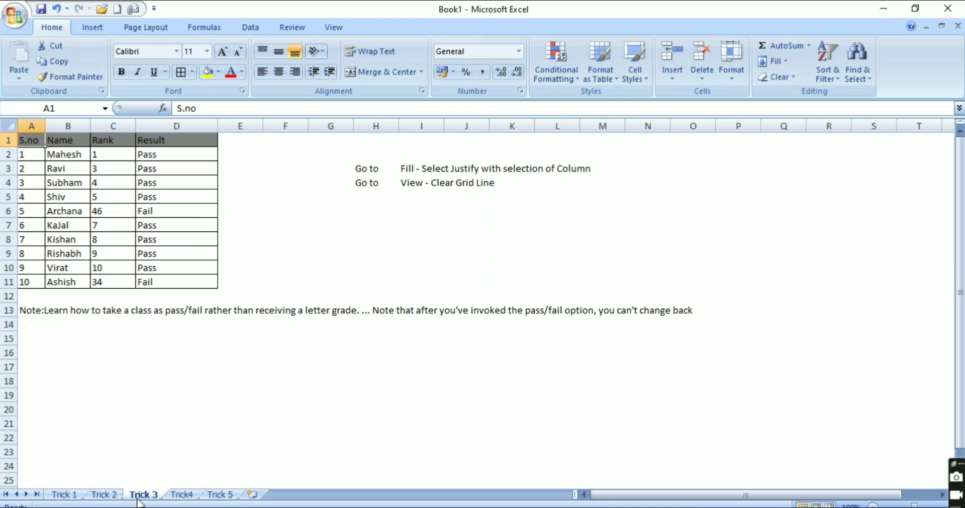
pyautogui.press('Right')
pyautogui.press('Right')
pyautogui.press('Right')
pyautogui.press('Down')
pyautogui.press('Down')
pyautogui.press('Down')
pyautogui.press('Down')
pyautogui.press('Left')
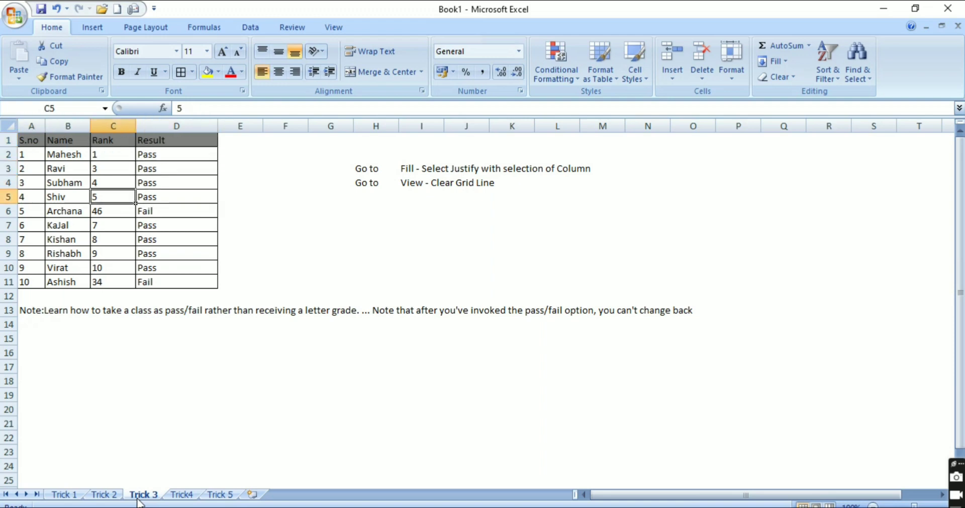
pyautogui.press('Down')
pyautogui.press('Down')
pyautogui.press('Down')
pyautogui.press('Down')
pyautogui.press('Down')
pyautogui.press('Down')
pyautogui.press('Left')
pyautogui.press('Right')
pyautogui.press('Down')
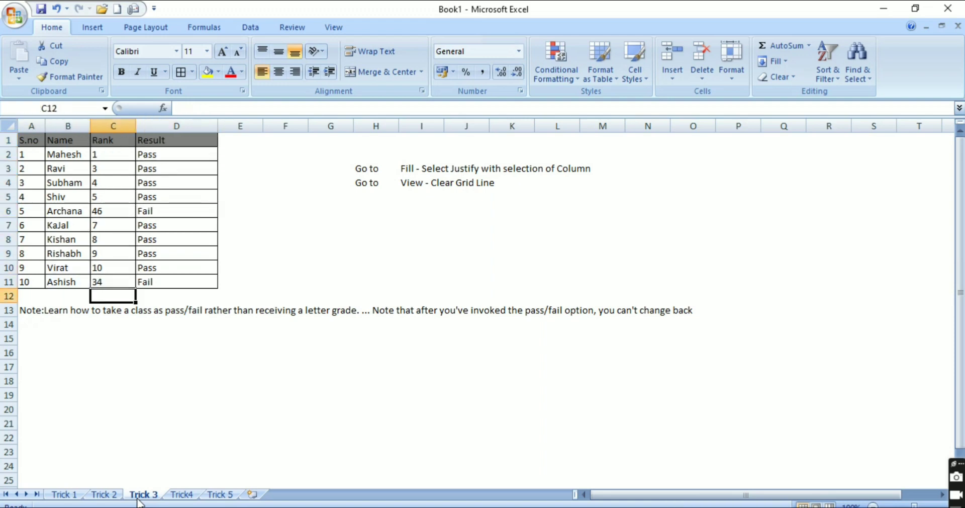
pyautogui.press('Left')
pyautogui.press('Down')
pyautogui.press('Down')
pyautogui.press('Left')
pyautogui.press('Up')
pyautogui.press('Right')
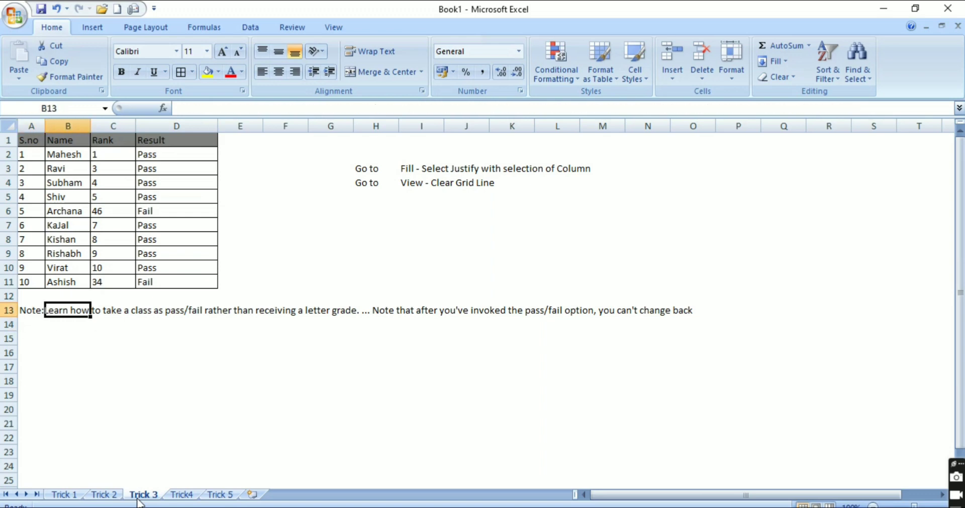
pyautogui.press('Right')
pyautogui.press('Right')
pyautogui.press('Right')
pyautogui.press('Right')
pyautogui.press('Right')
pyautogui.press('Right')
pyautogui.press('Left')
pyautogui.press('Left')
pyautogui.press('Left')
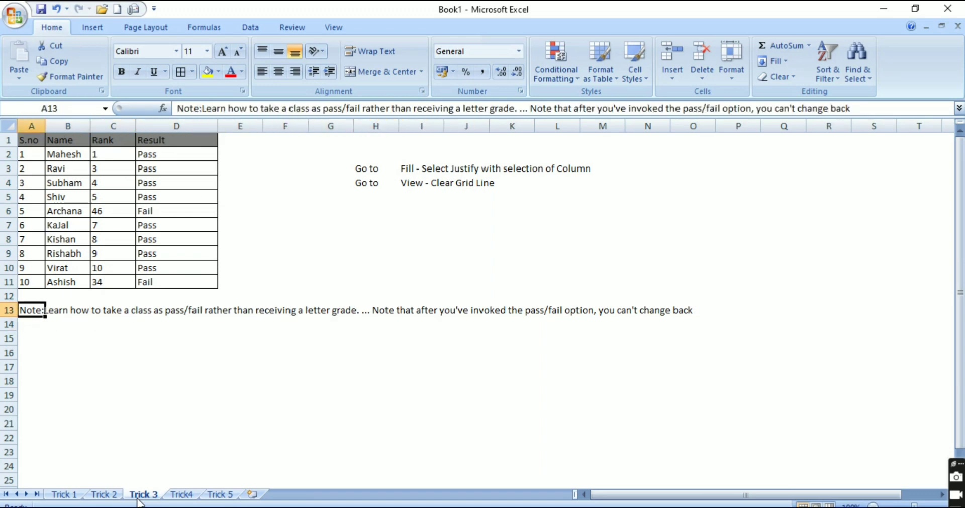
# Merge A13:D16, wrap the note text, and left-align it.
pyautogui.hotkey('shift', 'Right')
pyautogui.hotkey('shift', 'Right')
pyautogui.hotkey('shift', 'Right')
pyautogui.hotkey('shift', 'Right')
pyautogui.hotkey('shift', 'Left')
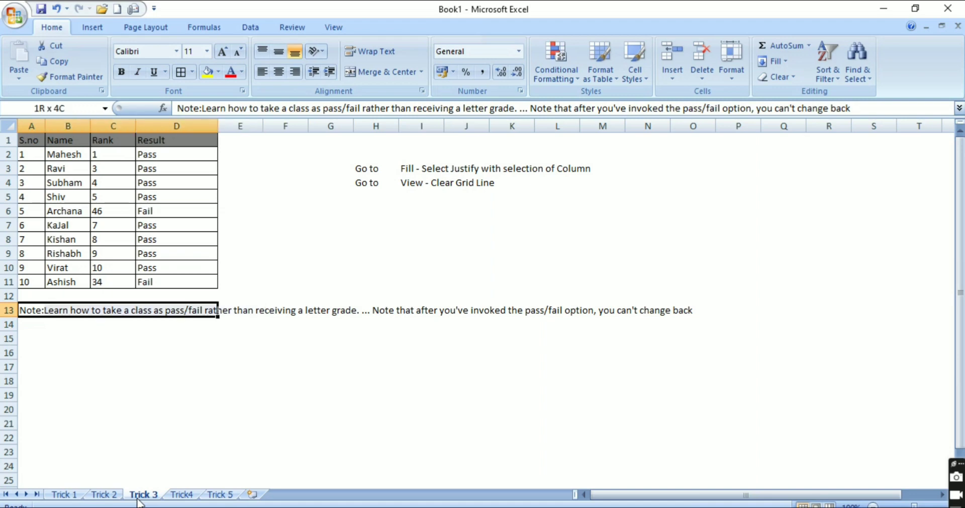
pyautogui.hotkey('shift', 'Down')
pyautogui.hotkey('shift', 'Down')
pyautogui.hotkey('shift', 'Down')
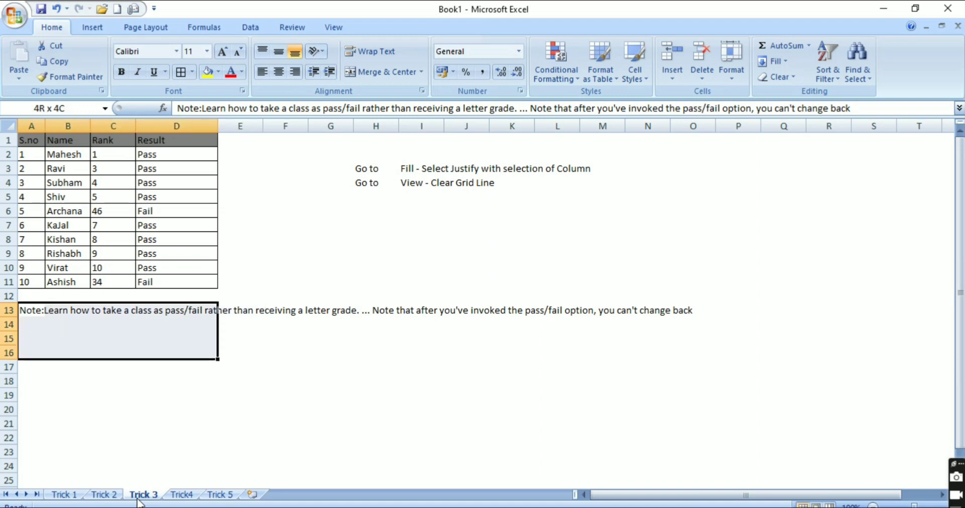
pyautogui.click(381, 75)
pyautogui.click(378, 51)
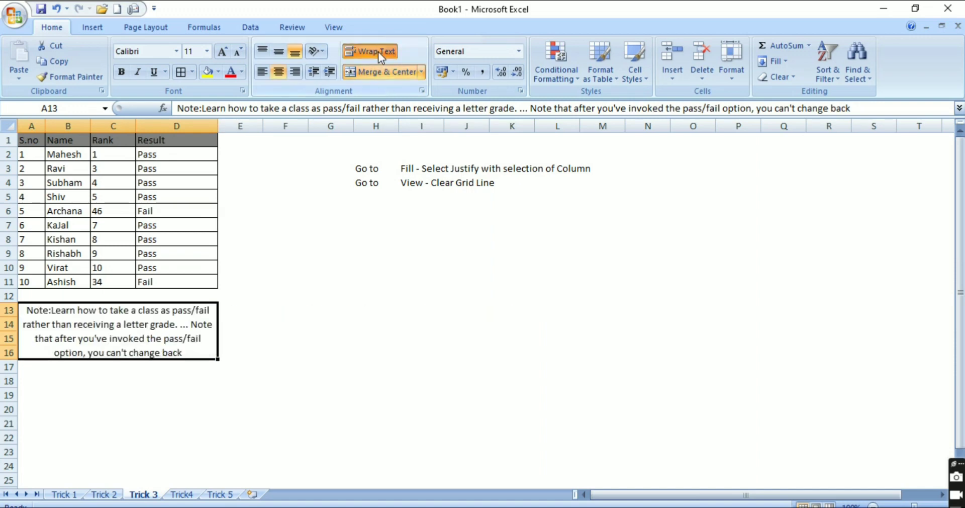
pyautogui.click(259, 76)
pyautogui.click(240, 380)
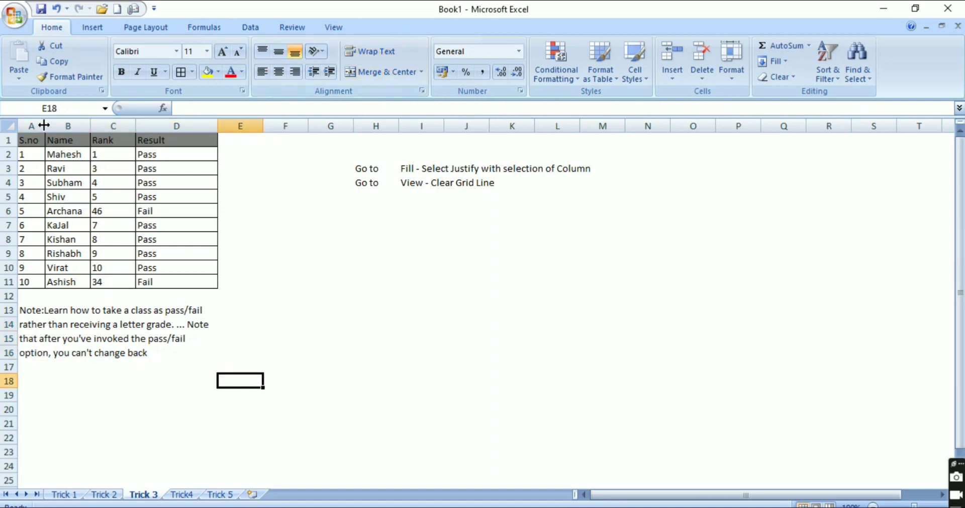
# Widen columns A, B and C so the note reflows.
pyautogui.moveTo(44, 125); pyautogui.dragTo(130, 125)
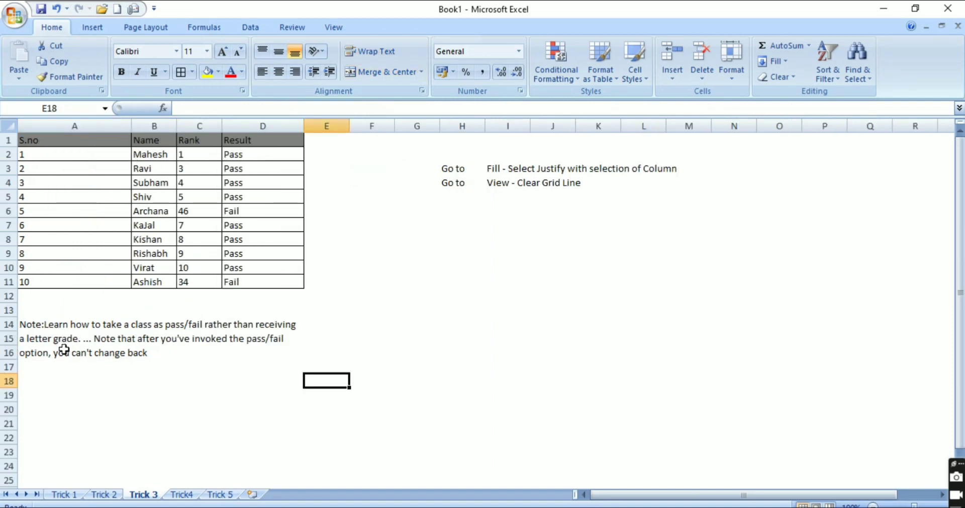
pyautogui.moveTo(176, 126); pyautogui.dragTo(278, 151)
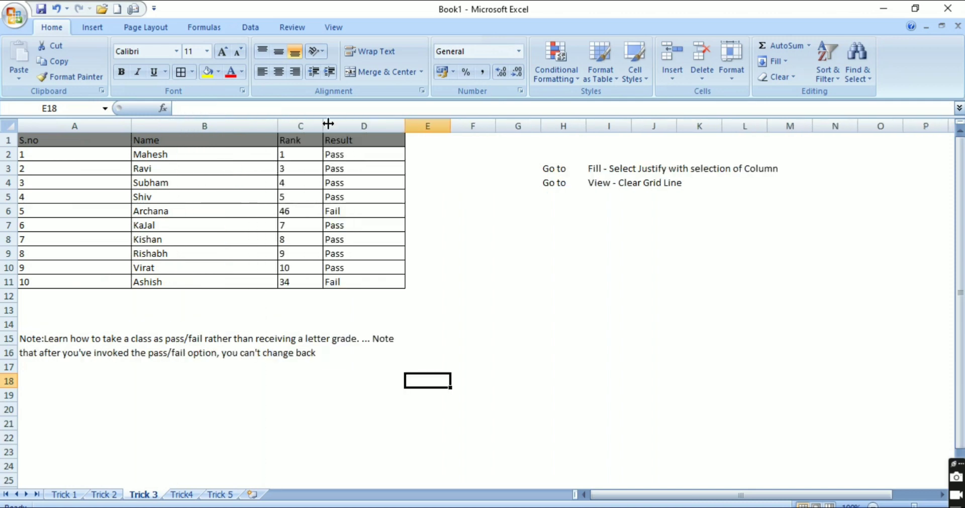
pyautogui.moveTo(328, 124); pyautogui.dragTo(443, 150)
# Undo the changes so the note sits on one line, then select A13:D13.
pyautogui.click(123, 347)
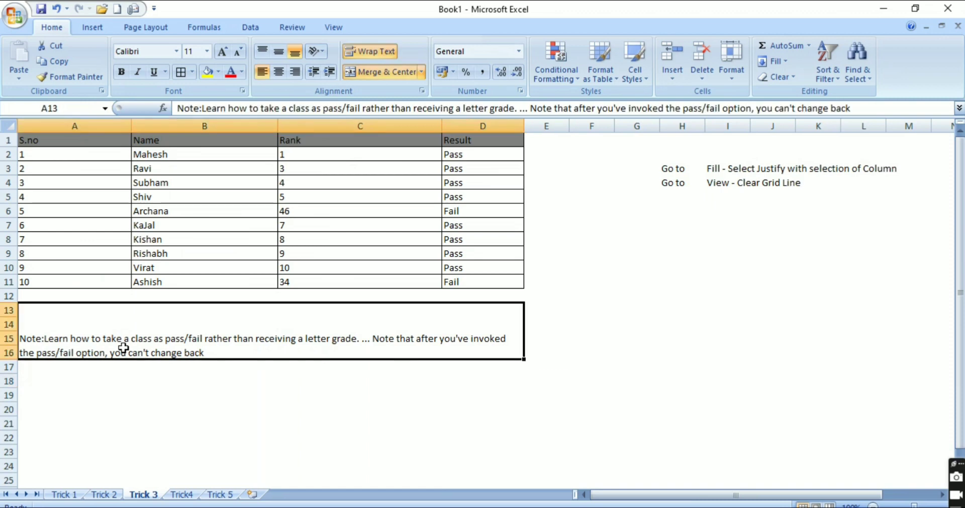
pyautogui.hotkey('ctrl', 'z')
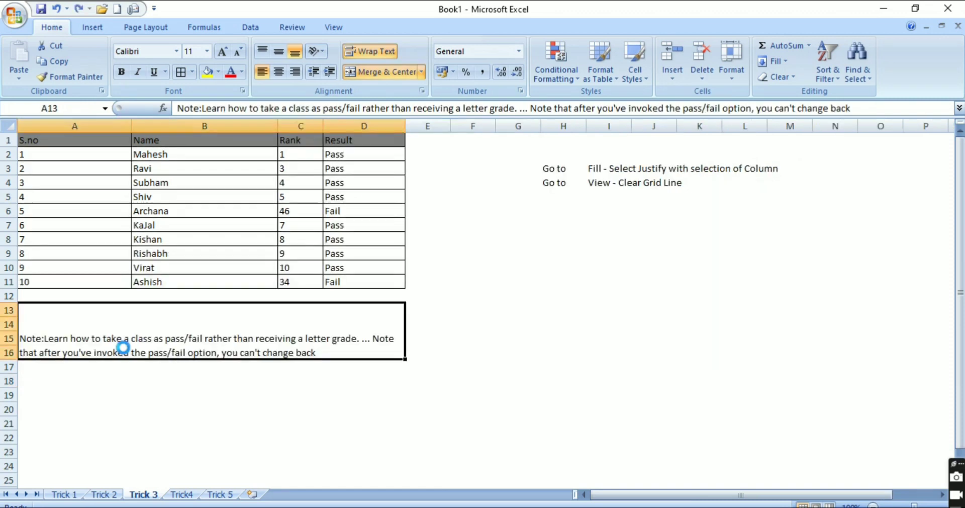
pyautogui.hotkey('ctrl', 'z')
pyautogui.hotkey('ctrl', 'z')
pyautogui.hotkey('ctrl', 'z')
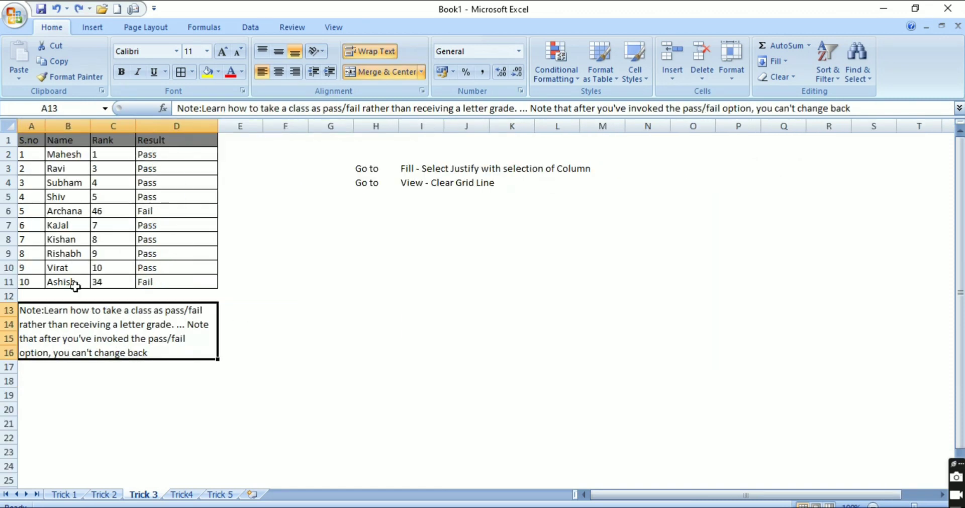
pyautogui.hotkey('ctrl', 'z')
pyautogui.hotkey('ctrl', 'z')
pyautogui.hotkey('ctrl', 'z')
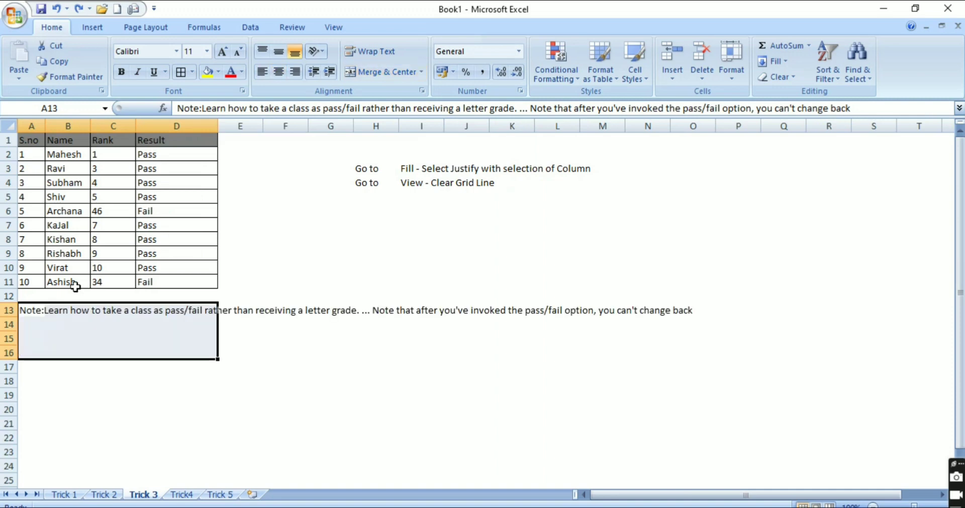
pyautogui.press('Right')
pyautogui.press('Right')
pyautogui.press('Left')
pyautogui.press('Left')
pyautogui.hotkey('shift', 'Right')
pyautogui.hotkey('shift', 'Right')
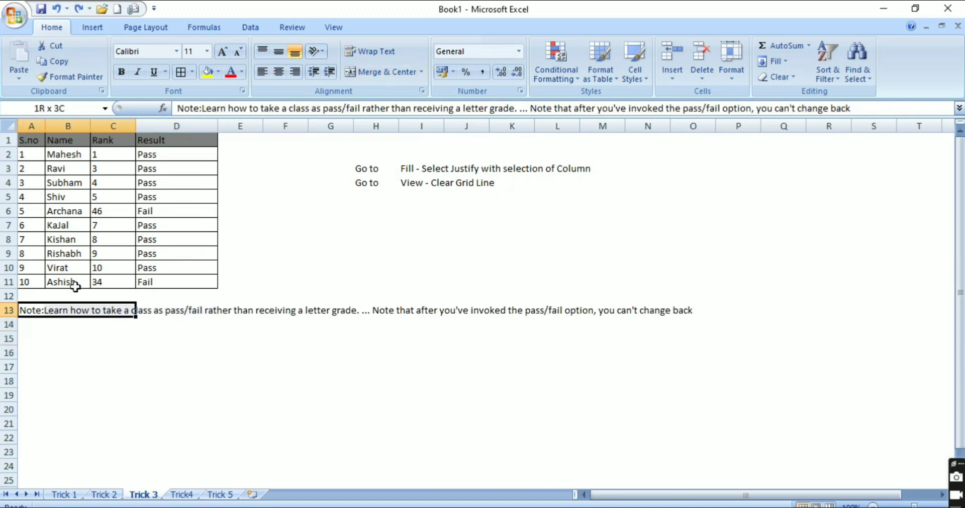
pyautogui.hotkey('shift', 'Right')
pyautogui.hotkey('shift', 'Right')
pyautogui.hotkey('shift', 'Left')
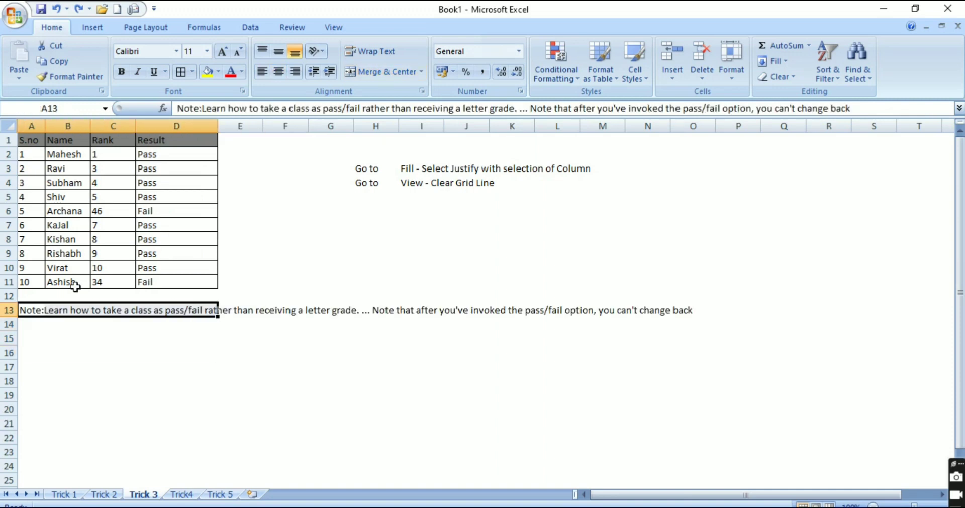
# Justify the Trick 3 note across A13:D13, accepting the warning that text extends below.
pyautogui.click(775, 61)
pyautogui.click(791, 173)
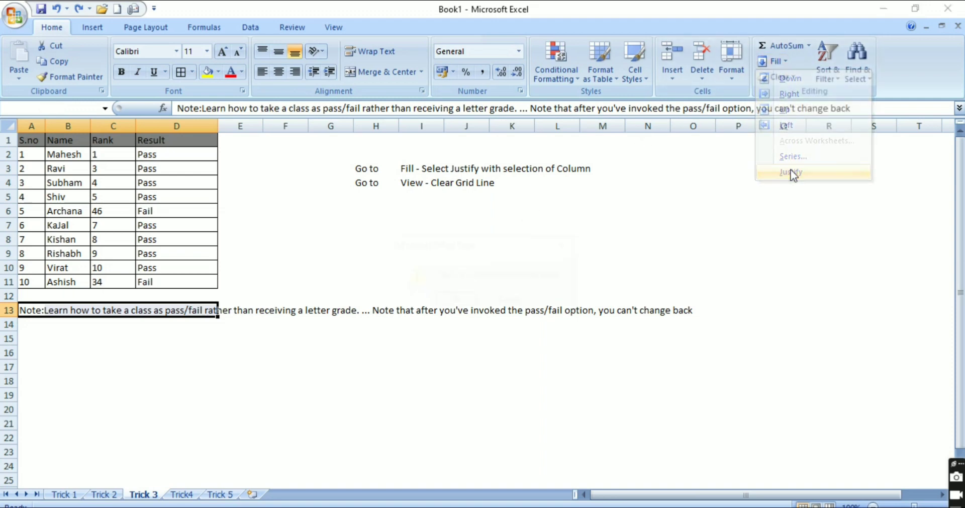
pyautogui.click(456, 300)
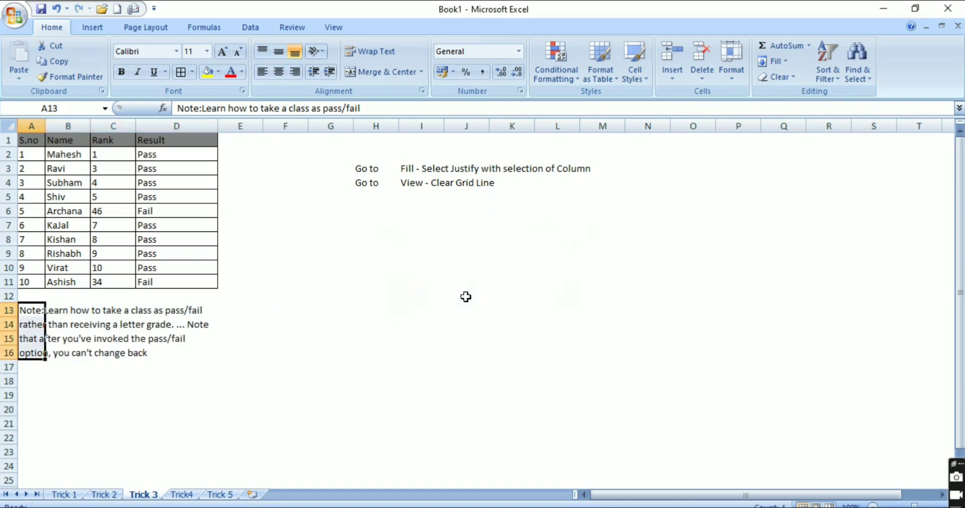
# Check the justified lines in A13 and A14, then undo a test widening of column A.
pyautogui.press('Right')
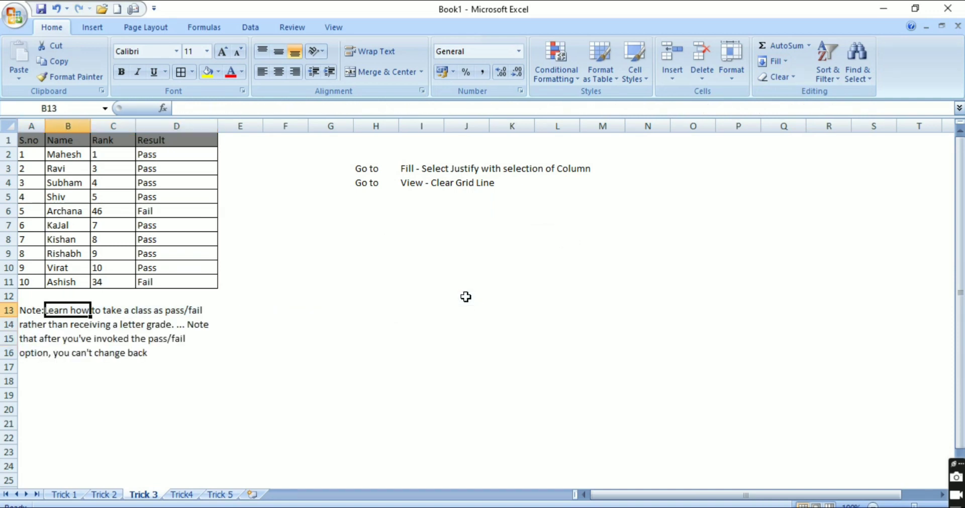
pyautogui.press('Left')
pyautogui.press('Right')
pyautogui.press('Right')
pyautogui.press('Right')
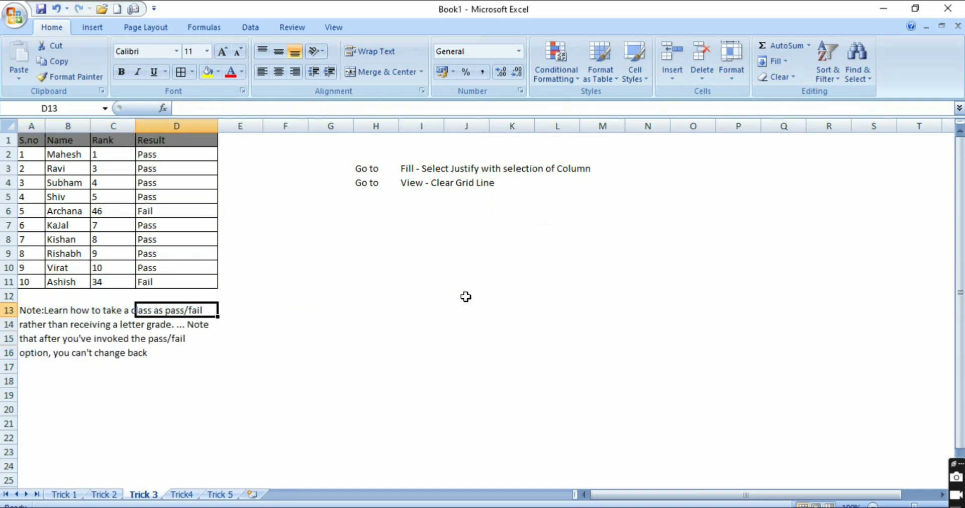
pyautogui.press('Left')
pyautogui.press('Left')
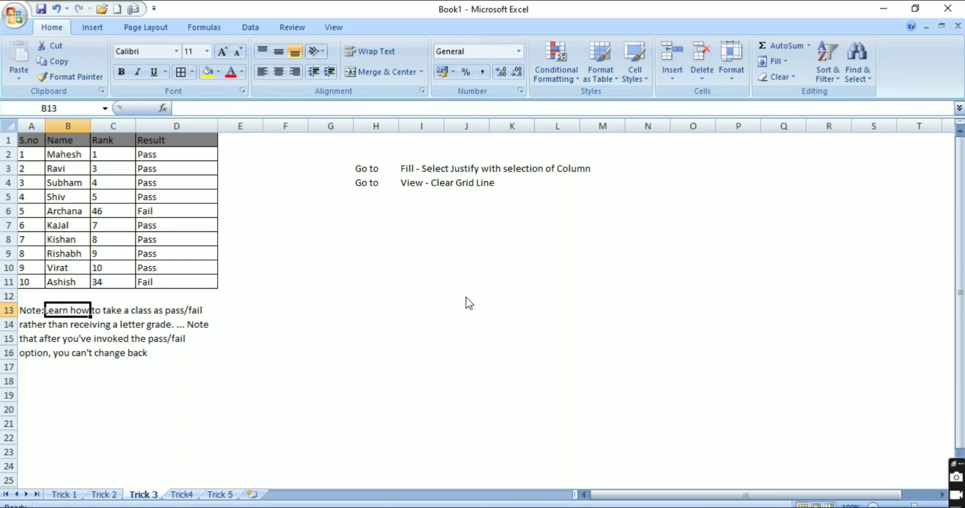
pyautogui.press('Left')
pyautogui.press('Down')
pyautogui.press('Up')
pyautogui.press('Down')
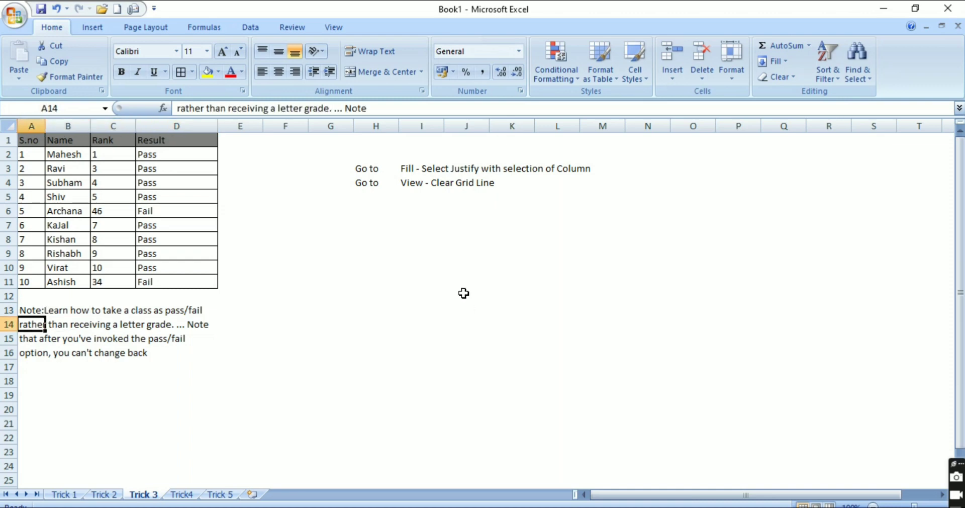
pyautogui.moveTo(45, 126); pyautogui.dragTo(208, 135)
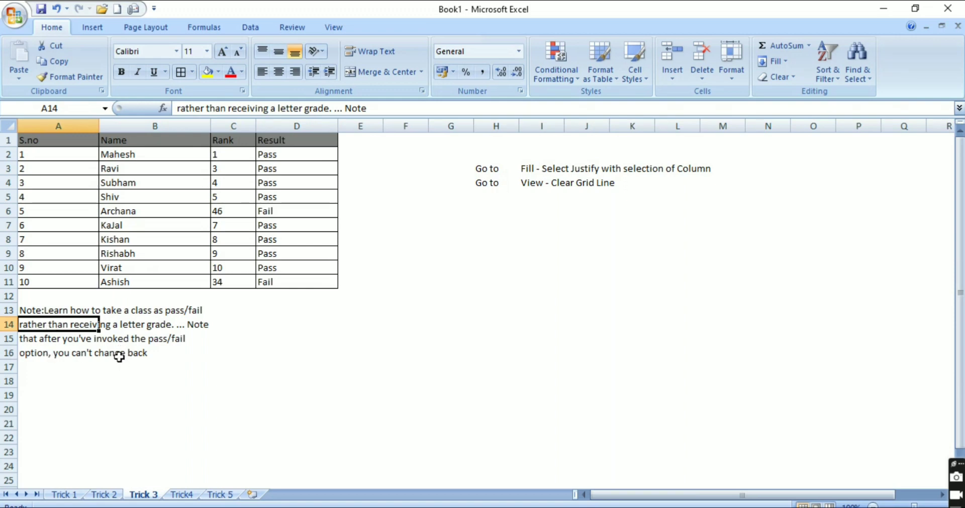
pyautogui.hotkey('ctrl', 'z')
pyautogui.hotkey('ctrl', 'z')
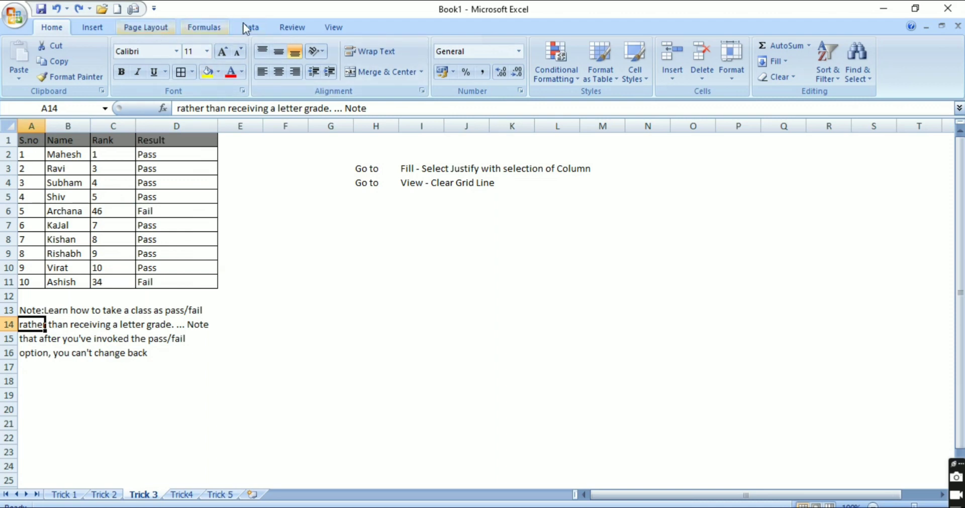
# Show gridlines on the Trick 3 sheet, then move among cells back to the note in row 13.
pyautogui.click(324, 25)
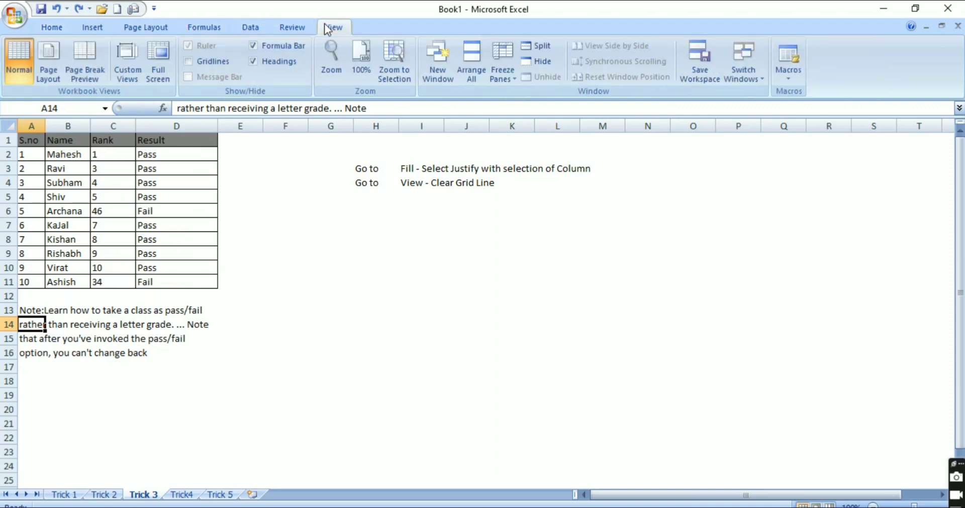
pyautogui.click(188, 57)
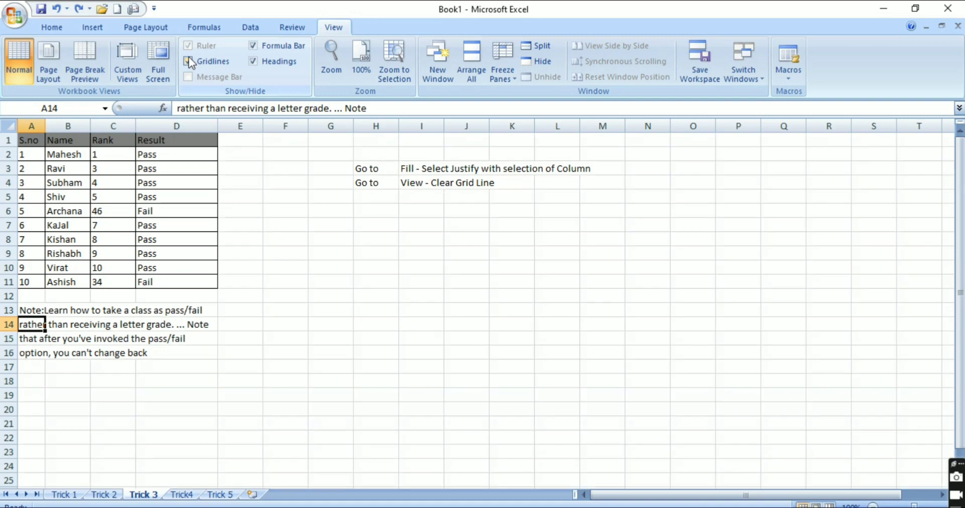
pyautogui.click(77, 386)
pyautogui.press('Right')
pyautogui.press('Left')
pyautogui.press('Up')
pyautogui.press('Up')
pyautogui.press('Up')
pyautogui.press('Up')
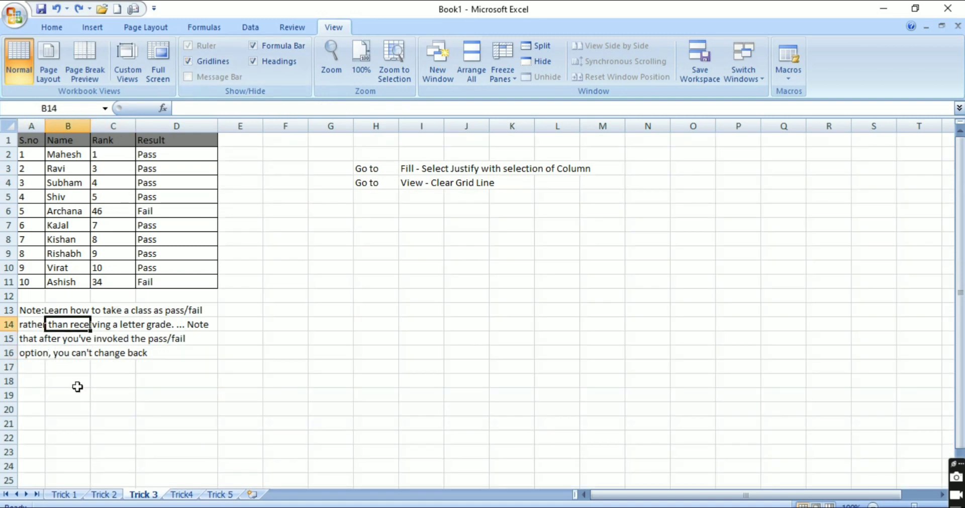
pyautogui.press('Up')
pyautogui.press('Right')
pyautogui.press('Left')
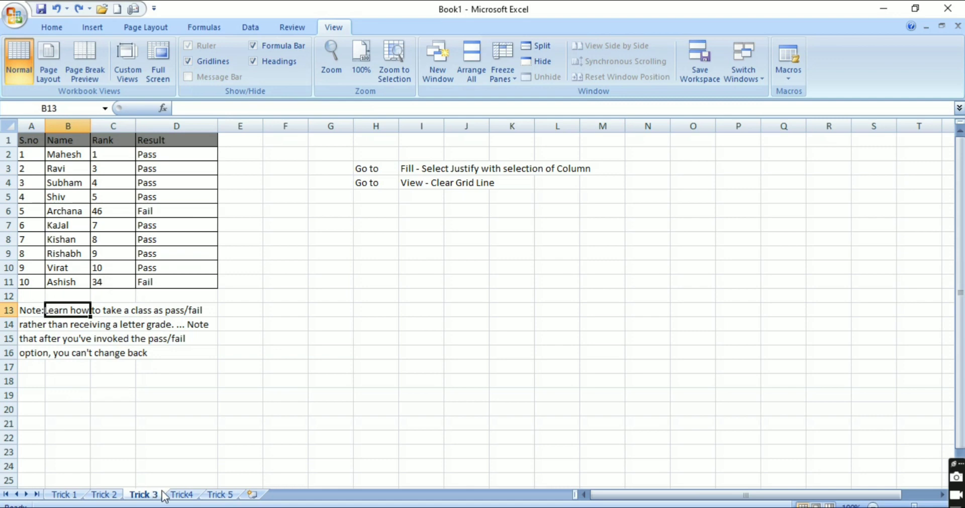
# Go to the Trick4 sheet and inspect the existing masking formula in B1.
pyautogui.click(182, 495)
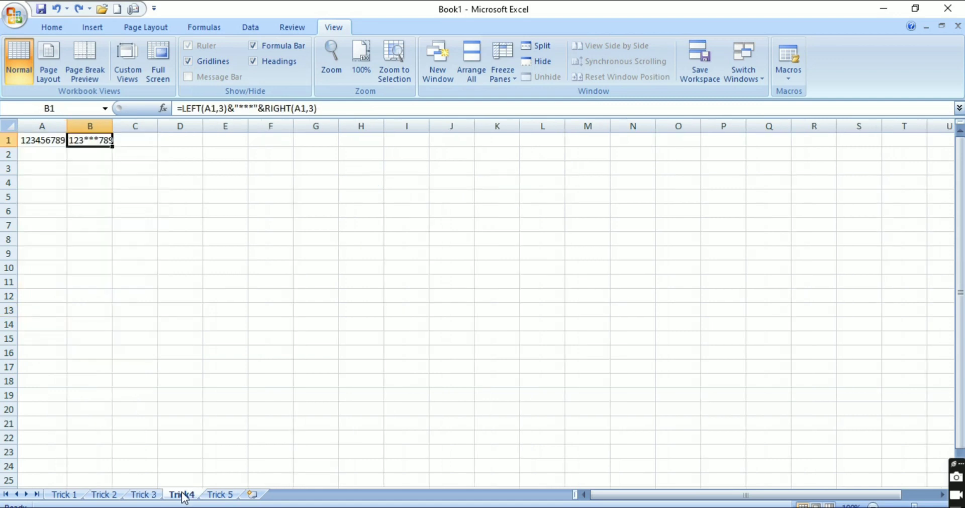
pyautogui.press('Right')
pyautogui.press('Left')
pyautogui.press('Left')
pyautogui.press('Right')
pyautogui.press('Right')
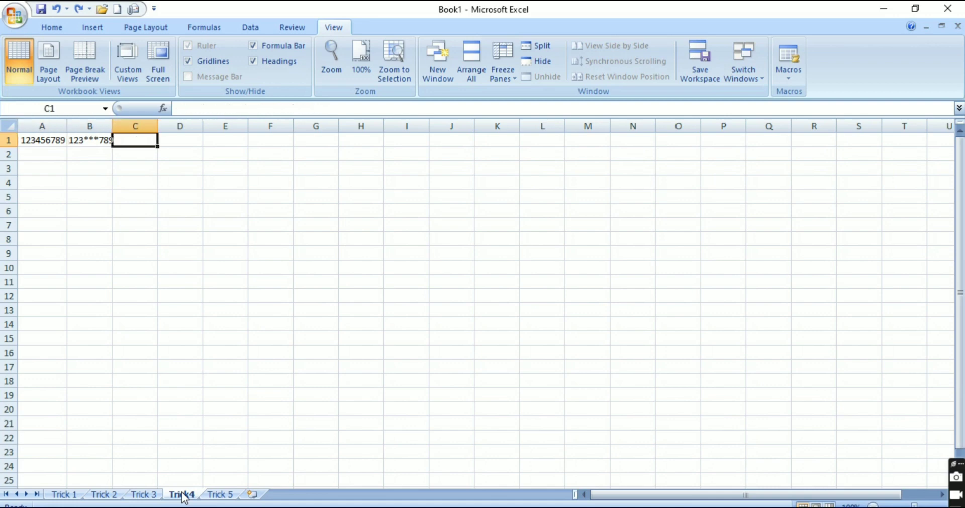
pyautogui.press('Left')
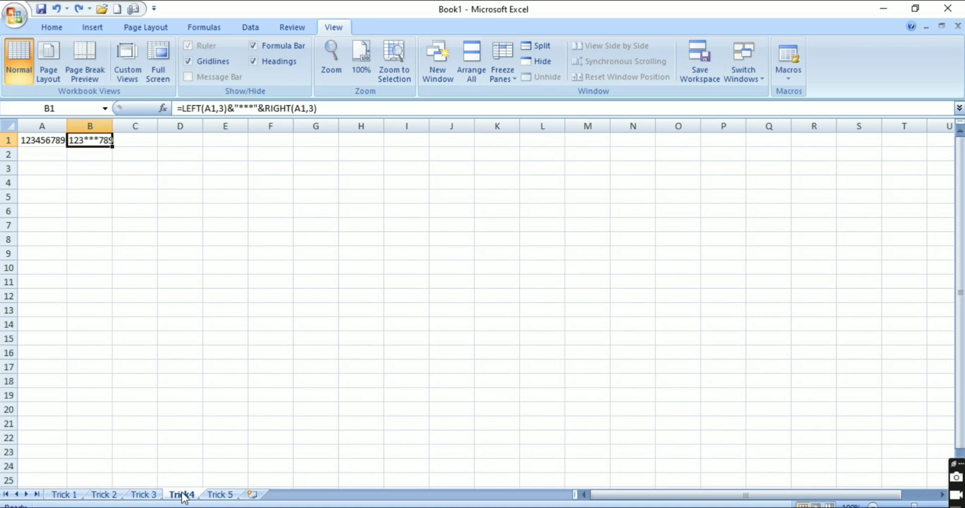
pyautogui.press('Right')
pyautogui.press('Left')
# Replace B1 with =LEFT(A1,3)&"***"&RIGHT(A1,3) to mask 123456789.
pyautogui.press('Delete')
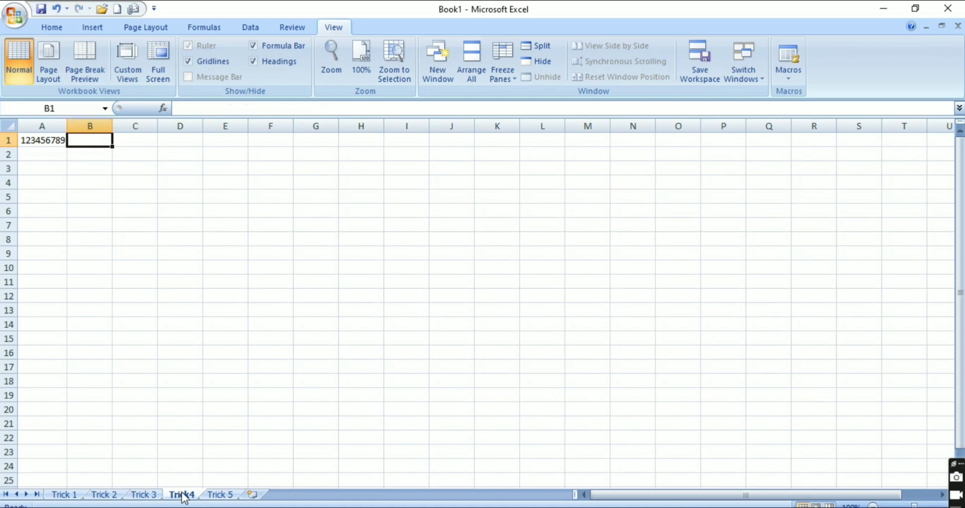
pyautogui.write('=')
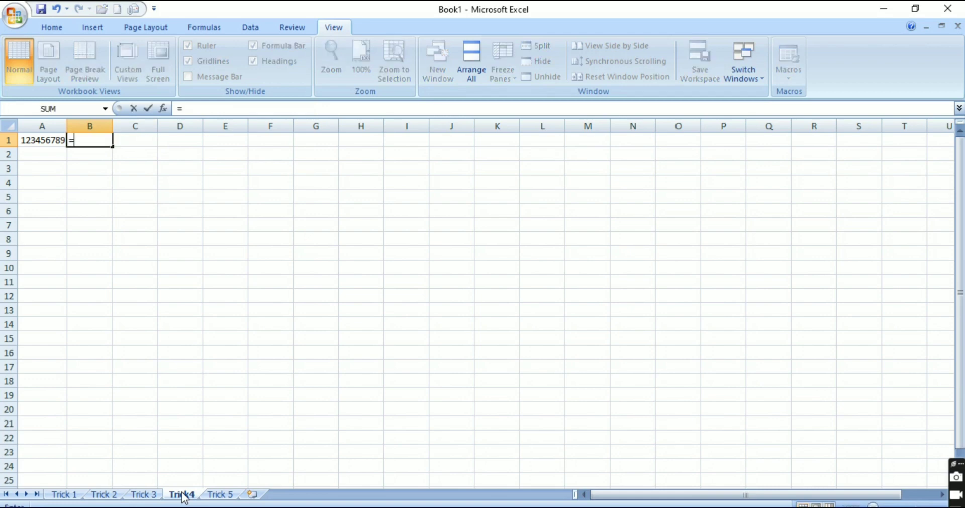
pyautogui.write('fa')
pyautogui.press('BackSpace')
pyautogui.press('BackSpace')
pyautogui.write('le')
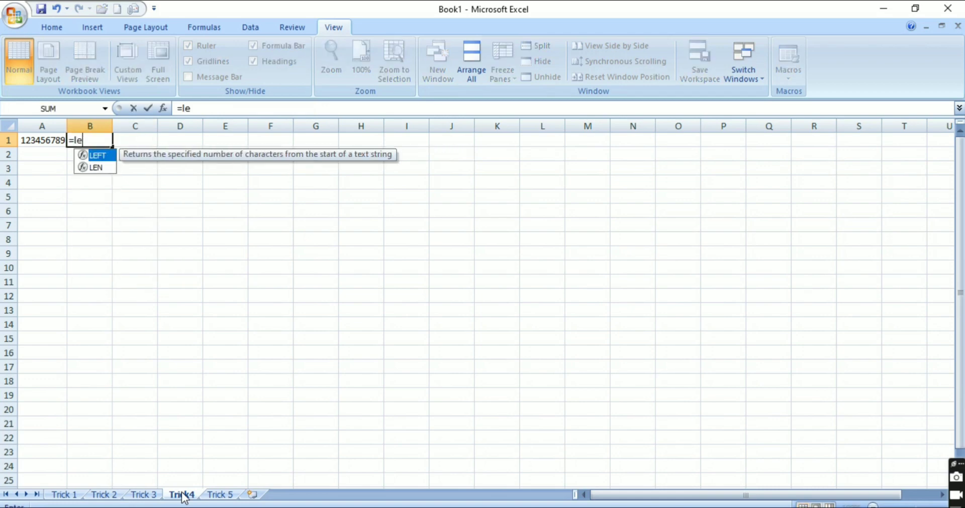
pyautogui.write('ft')
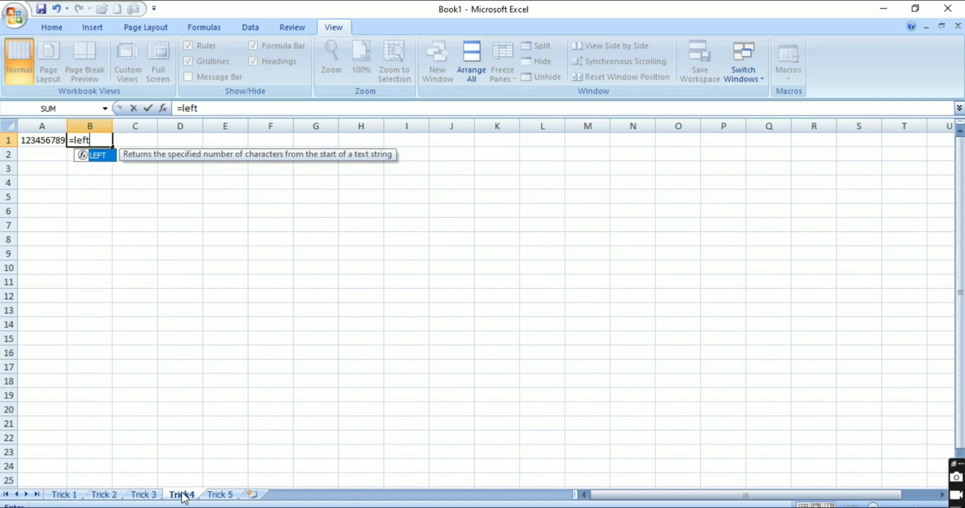
pyautogui.write('(')
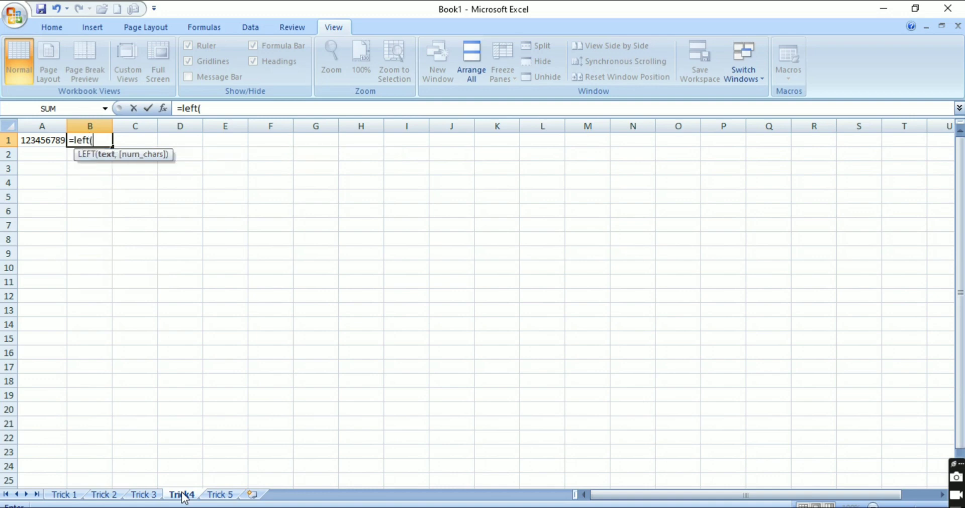
pyautogui.press('Left')
pyautogui.write(',')
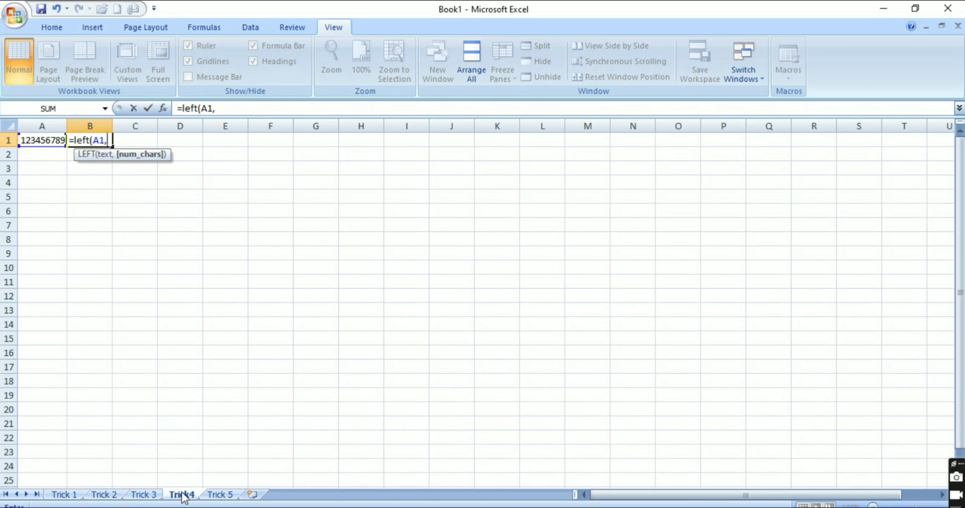
pyautogui.write('3')
pyautogui.write(')')
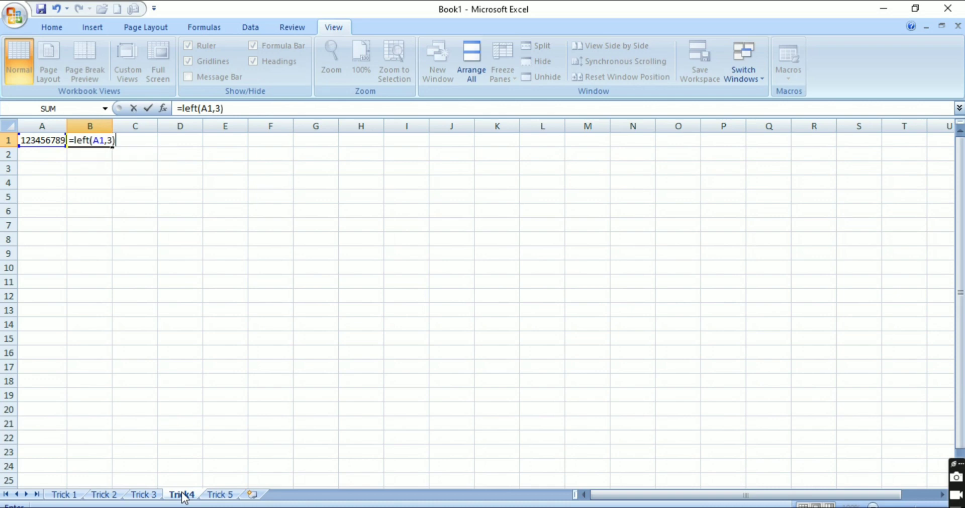
pyautogui.write('&')
pyautogui.write('"')
pyautogui.write('***')
pyautogui.write('"')
pyautogui.write('&rig')
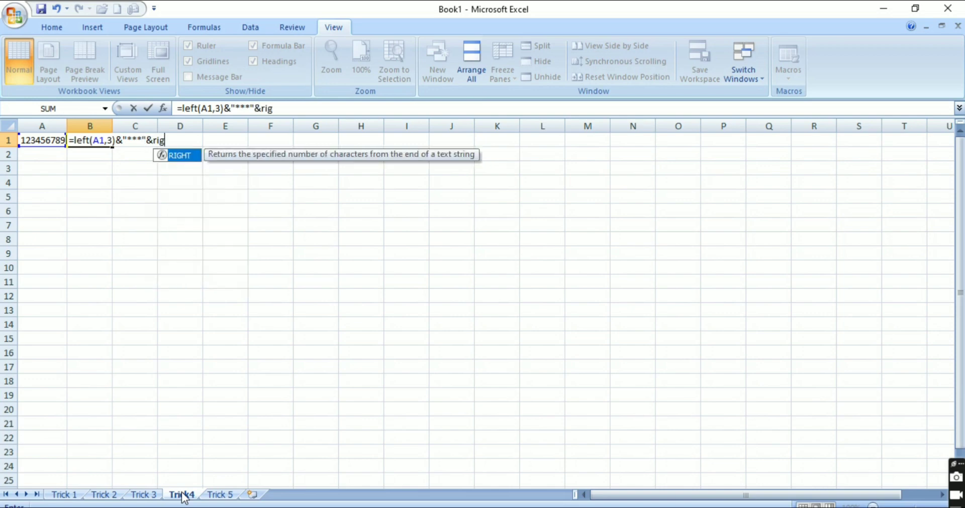
pyautogui.write('ht(')
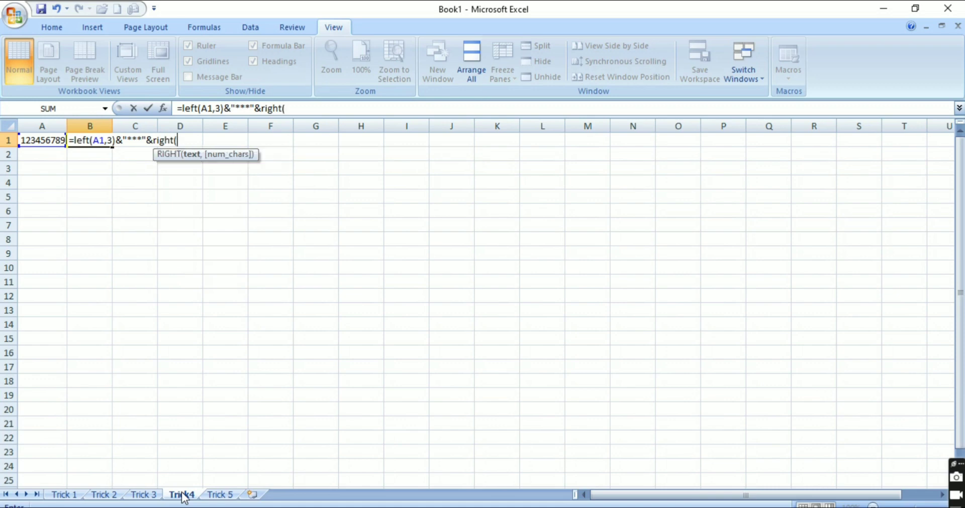
pyautogui.click(38, 143)
pyautogui.write(',')
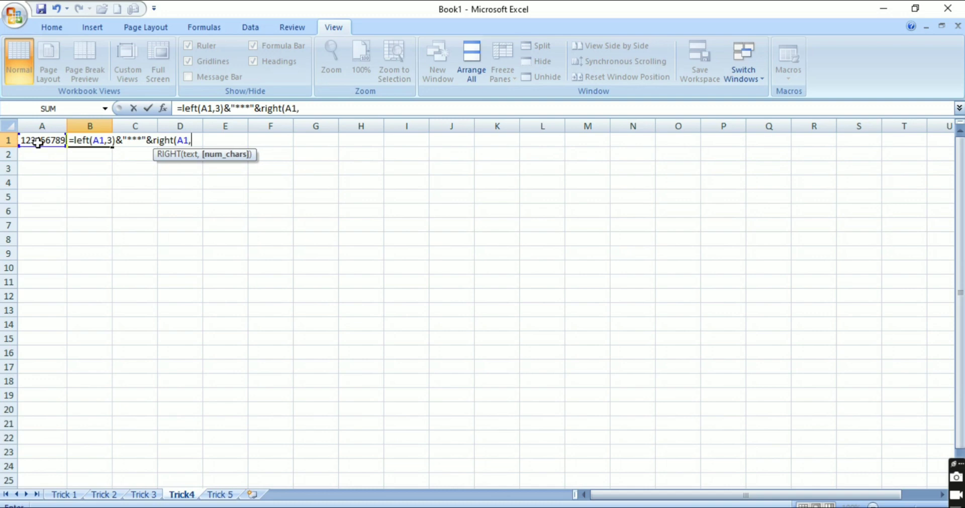
pyautogui.write('3)')
pyautogui.press('Return')
# Compare A1's 123456789 with B1's masked result 123***789.
pyautogui.press('Up')
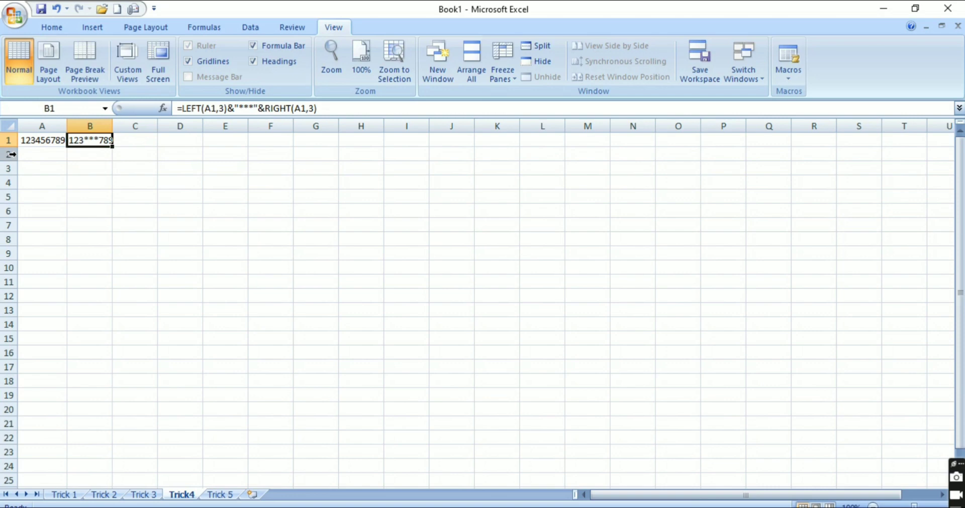
pyautogui.press('Right')
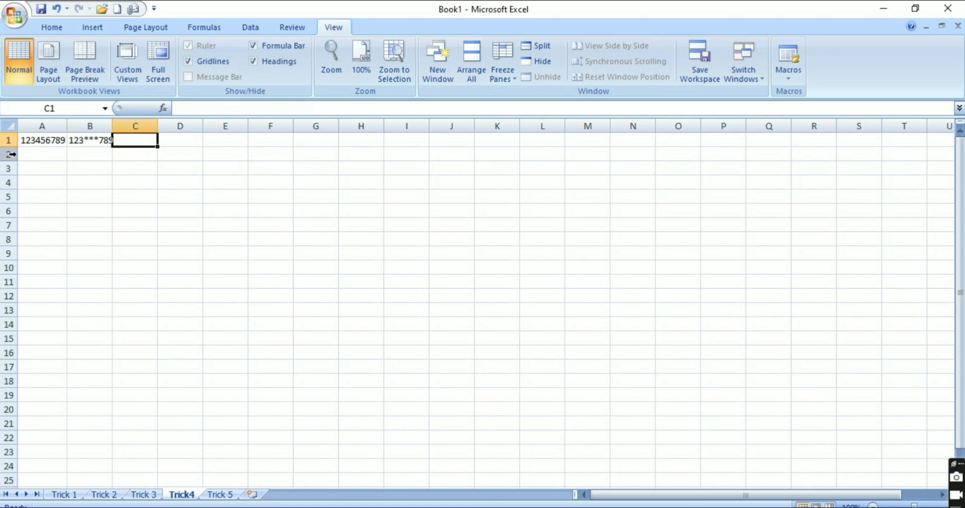
pyautogui.press('Left')
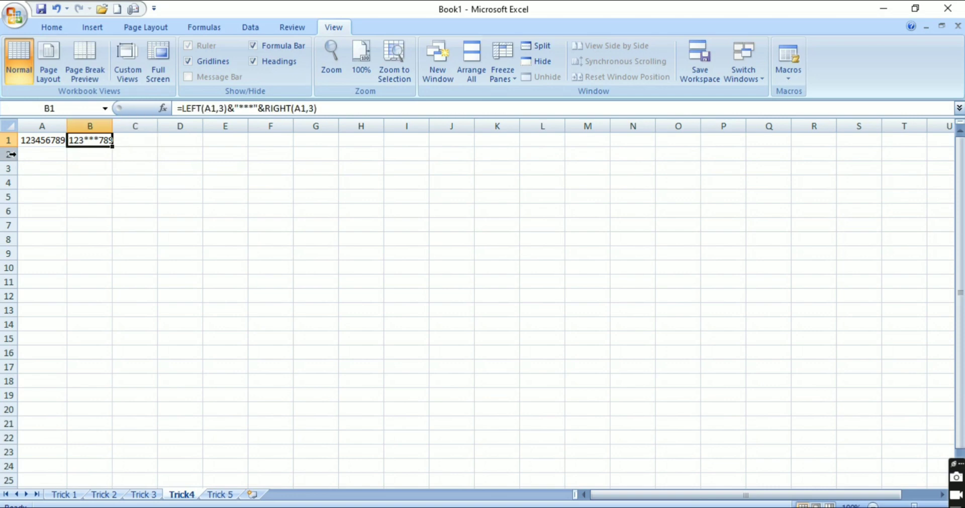
pyautogui.press('Left')
pyautogui.press('Right')
pyautogui.press('Right')
pyautogui.press('Left')
pyautogui.press('Left')
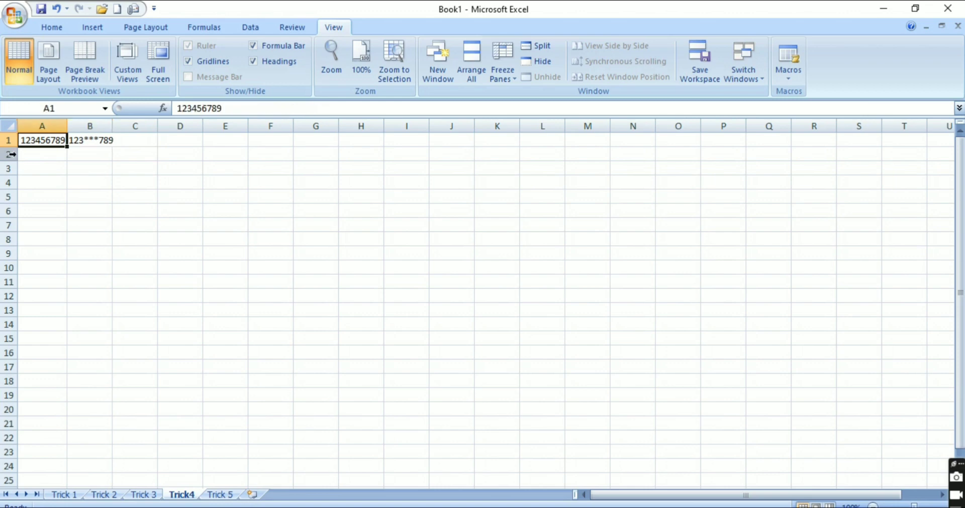
pyautogui.press('Right')
pyautogui.press('Right')
pyautogui.press('Left')
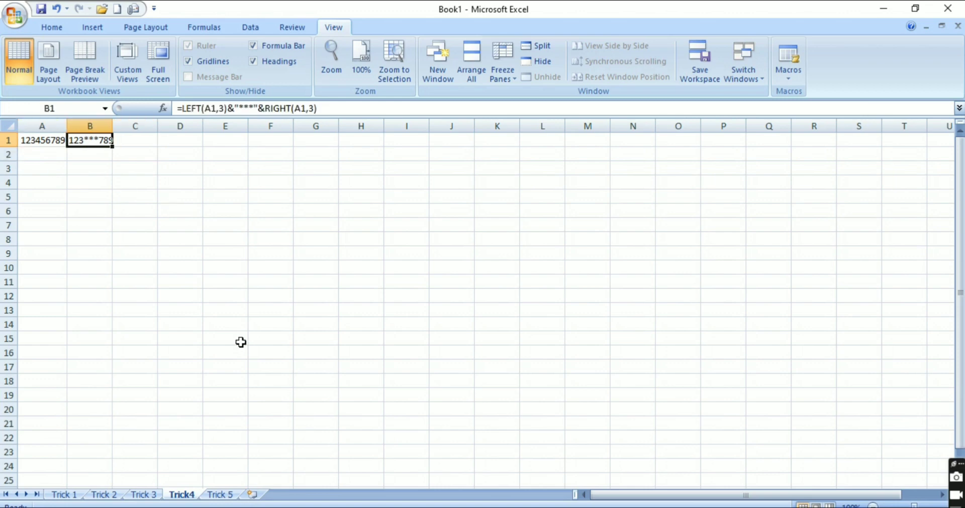
# On the Trick 5 sheet, compare row 1: =ROW() in A1 versus plain numbers in B1 and C1.
pyautogui.click(221, 495)
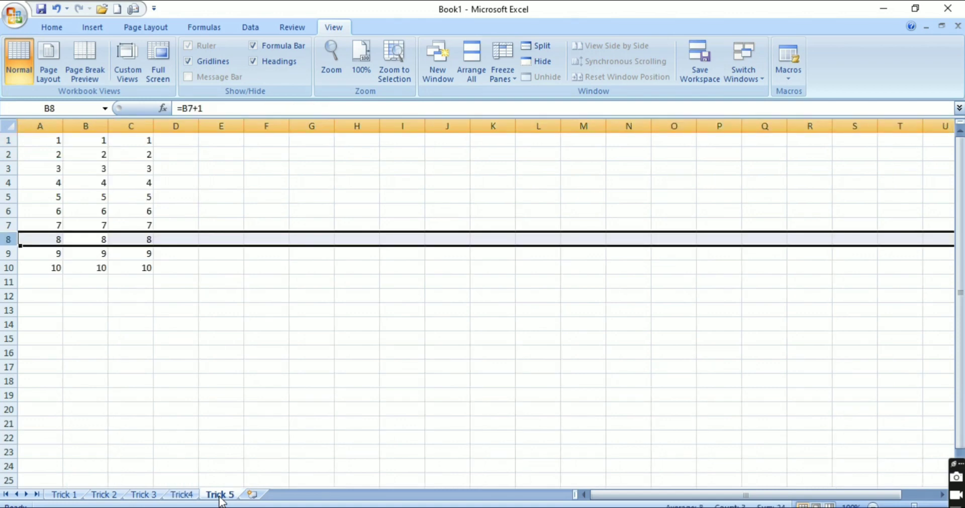
pyautogui.press('Up')
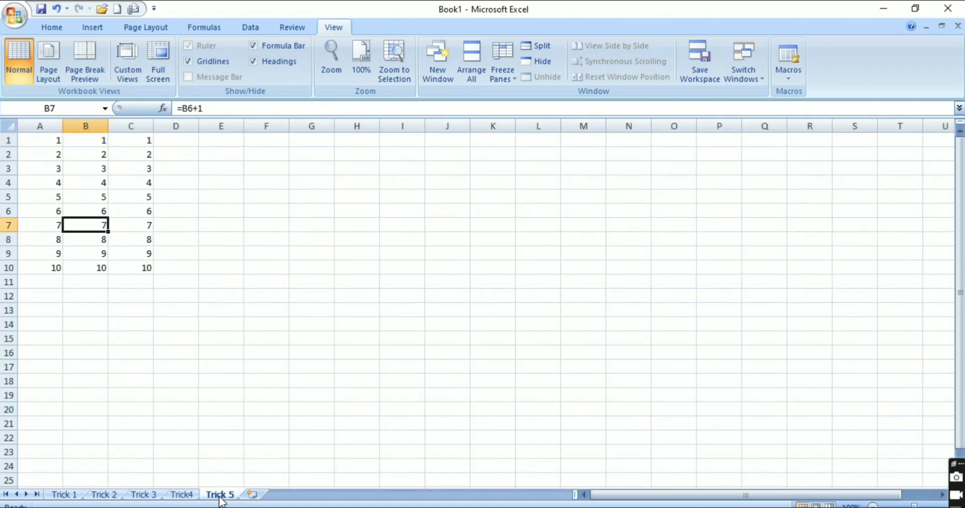
pyautogui.hotkey('ctrl', 'Up')
pyautogui.press('Left')
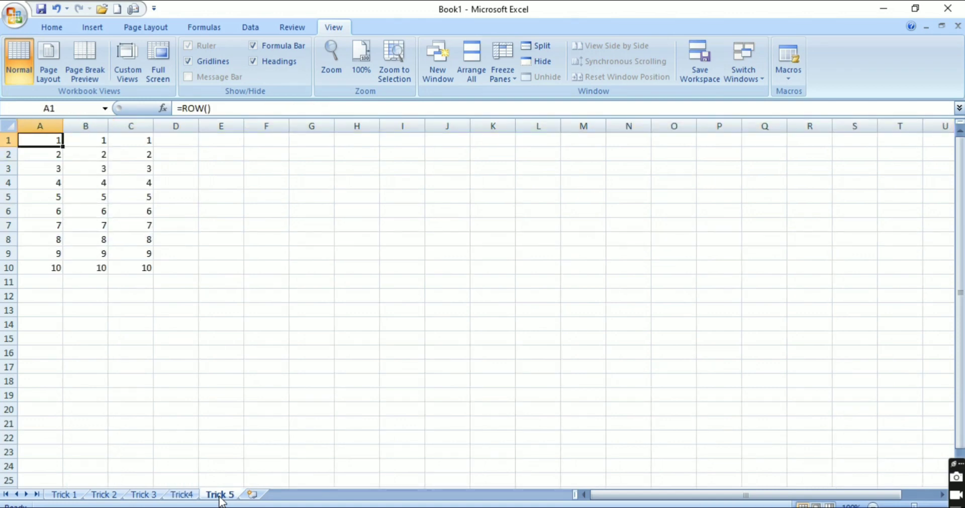
pyautogui.press('Right')
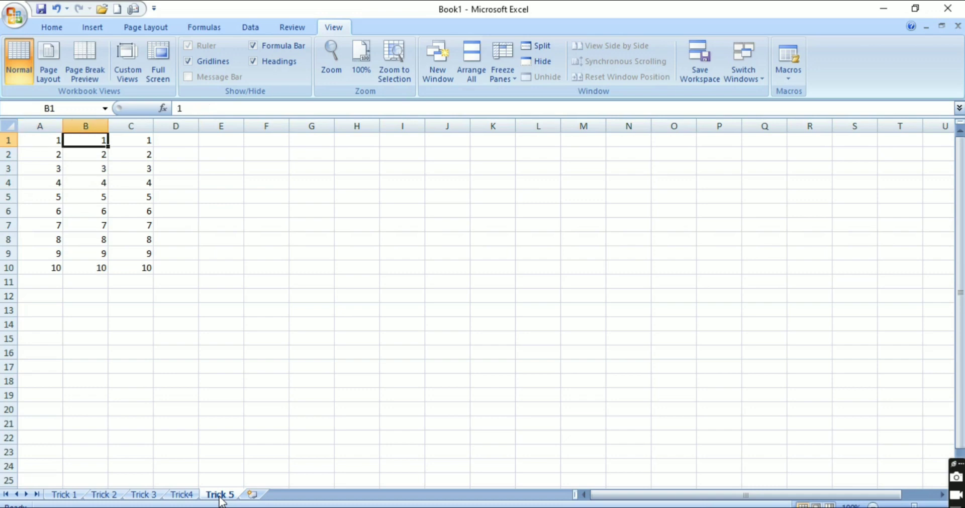
pyautogui.press('Right')
pyautogui.press('Right')
pyautogui.press('Left')
pyautogui.press('Left')
pyautogui.press('Left')
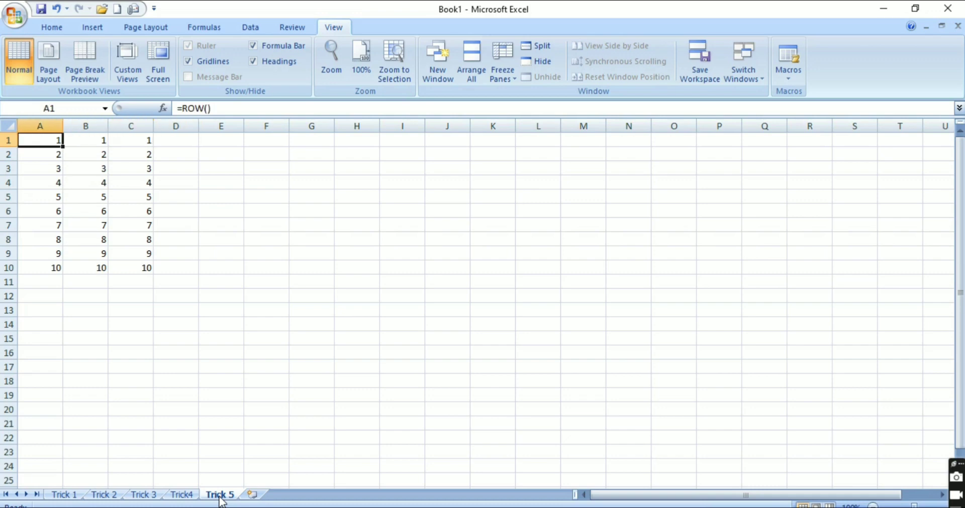
pyautogui.press('Right')
pyautogui.press('Right')
pyautogui.press('Right')
pyautogui.press('Left')
pyautogui.press('Left')
pyautogui.press('Left')
# Inspect the formulas in columns B and C, then select all of row 8 from A8.
pyautogui.press('Down')
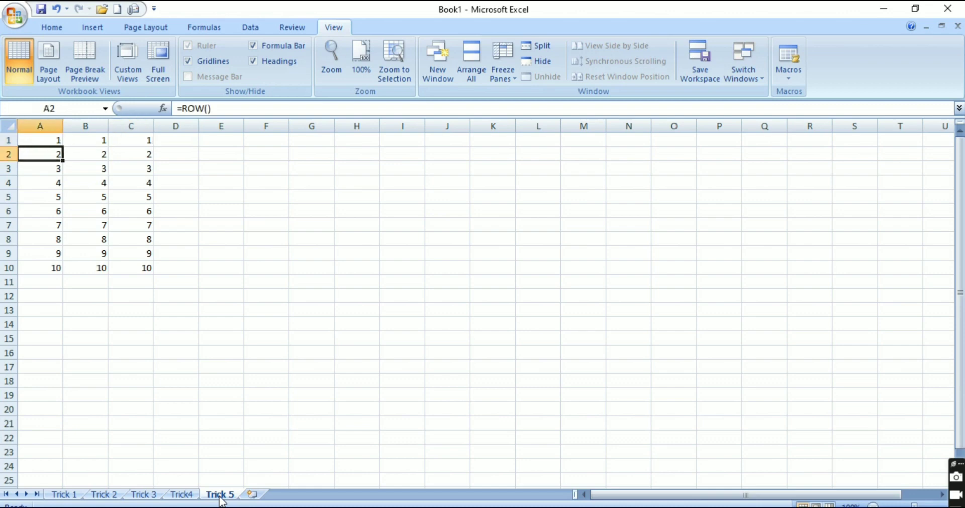
pyautogui.press('Down')
pyautogui.press('Down')
pyautogui.press('Down')
pyautogui.press('Right')
pyautogui.press('Up')
pyautogui.press('Up')
pyautogui.press('Up')
pyautogui.press('Up')
pyautogui.hotkey('ctrl', 'Up')
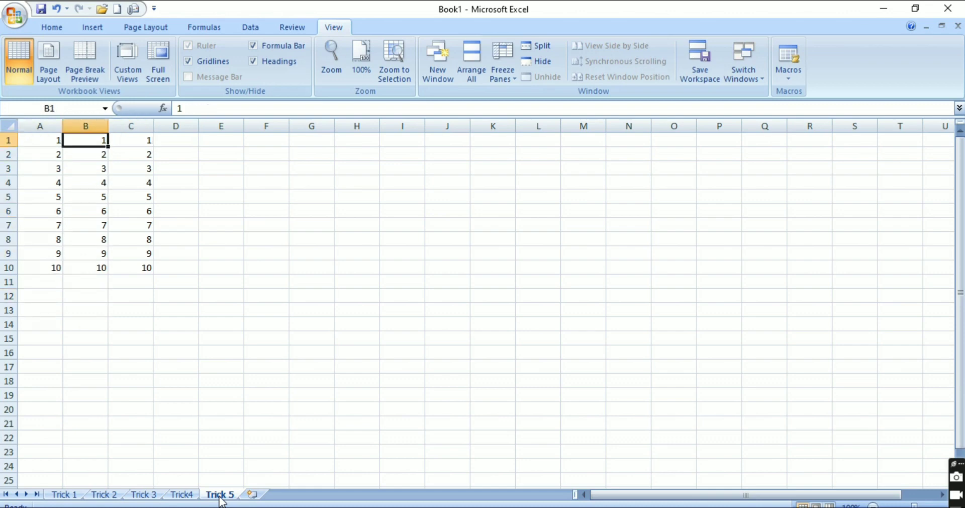
pyautogui.press('Down')
pyautogui.press('Right')
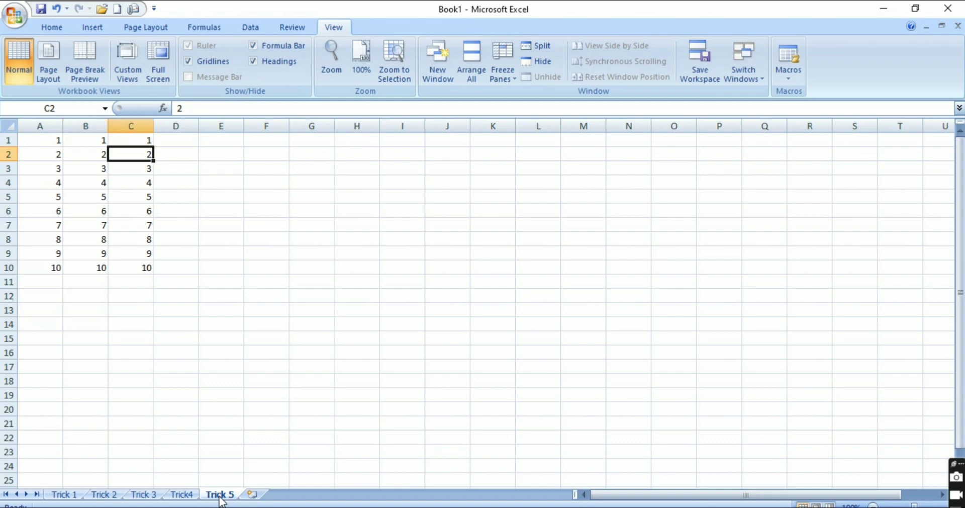
pyautogui.press('Up')
pyautogui.press('Down')
pyautogui.press('Down')
pyautogui.press('Down')
pyautogui.press('Down')
pyautogui.press('Down')
pyautogui.press('Down')
pyautogui.press('Down')
pyautogui.press('Up')
pyautogui.press('Up')
pyautogui.press('Left')
pyautogui.press('Up')
pyautogui.press('Up')
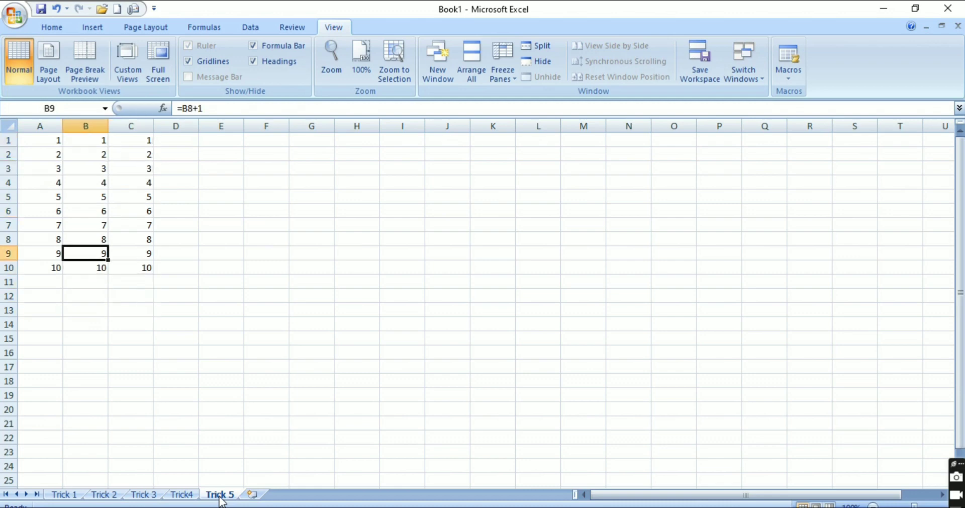
pyautogui.press('Up')
pyautogui.press('Up')
pyautogui.press('Up')
pyautogui.press('Left')
pyautogui.press('Down')
pyautogui.press('Down')
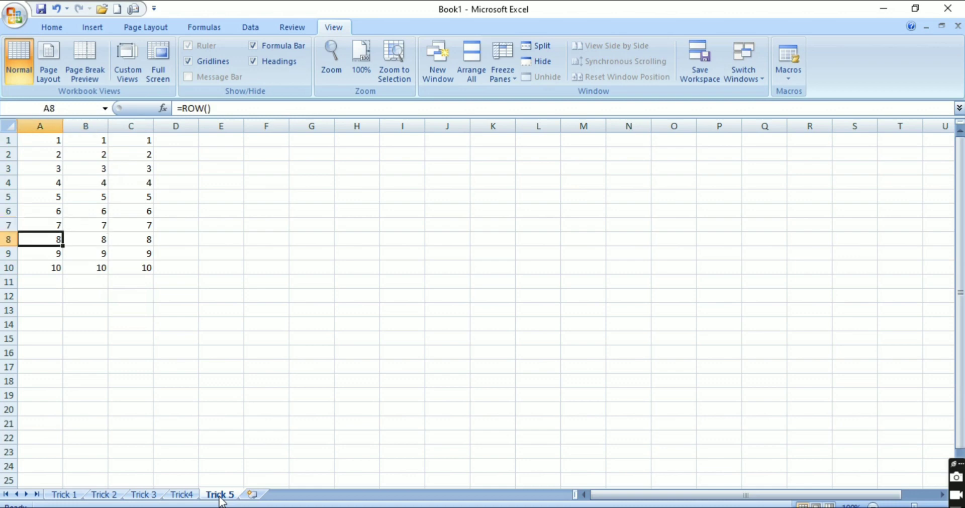
pyautogui.hotkey('shift', 'space')
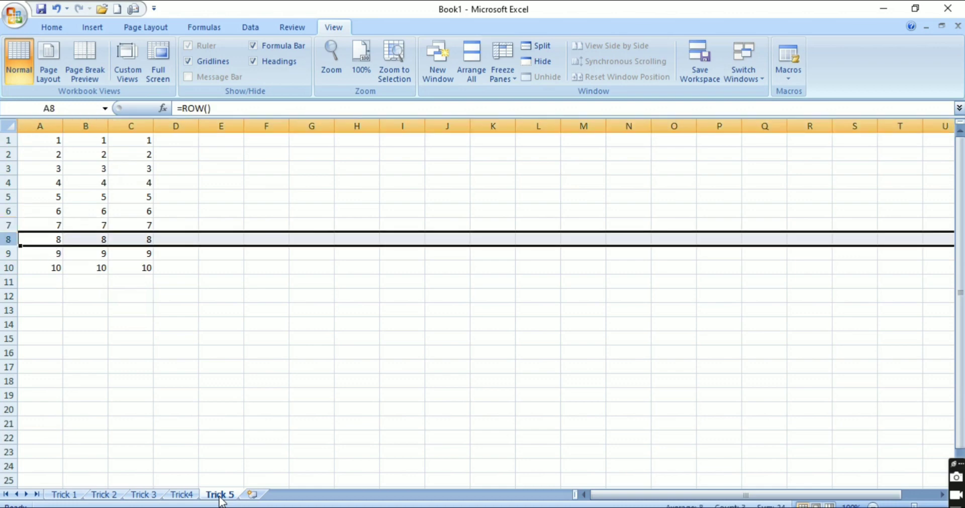
# Delete row 8 and confirm column A's =ROW() numbering still runs 1–9.
pyautogui.hotkey('ctrl', '-')
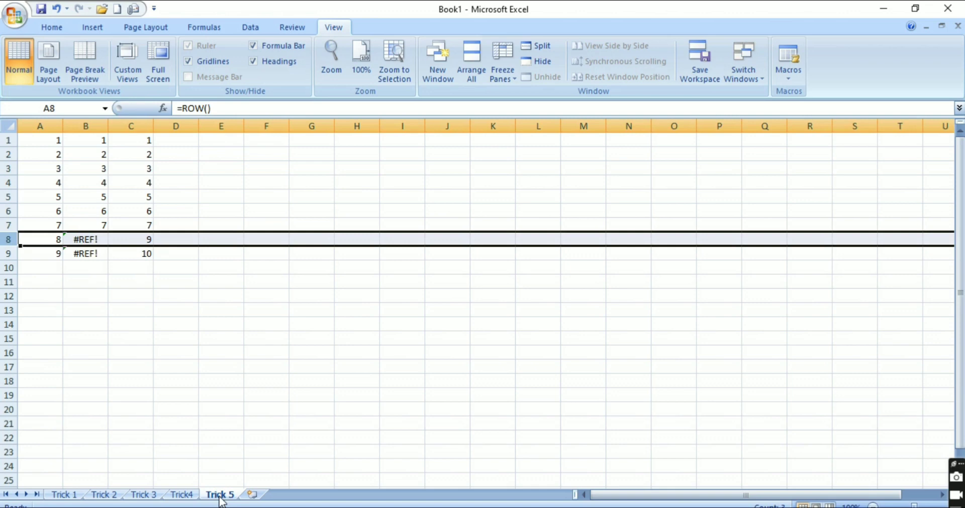
pyautogui.press('Right')
pyautogui.press('Right')
pyautogui.press('Left')
pyautogui.press('Up')
pyautogui.hotkey('ctrl', 'Home')
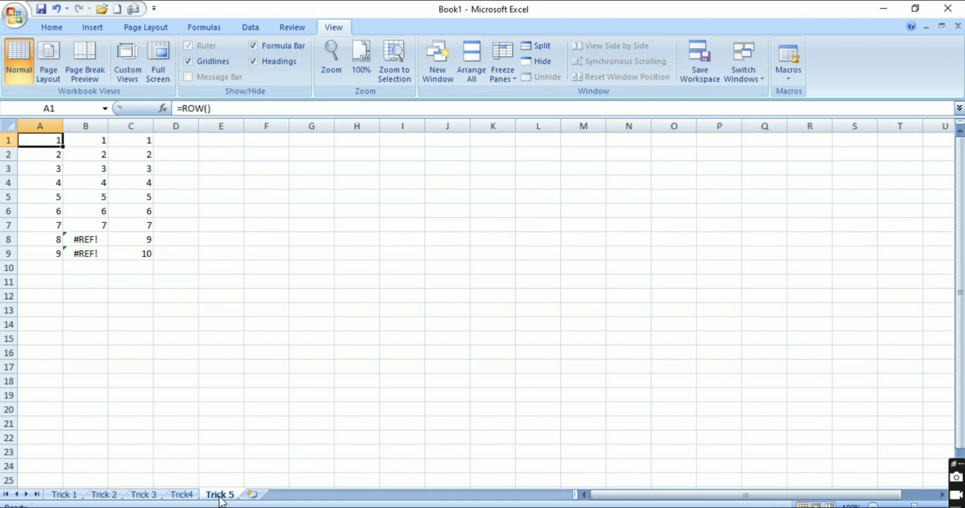
pyautogui.press('Down')
pyautogui.press('Down')
pyautogui.press('Down')
pyautogui.press('Down')
pyautogui.press('Down')
pyautogui.press('Down')
pyautogui.press('Down')
pyautogui.press('Down')
pyautogui.press('Up')
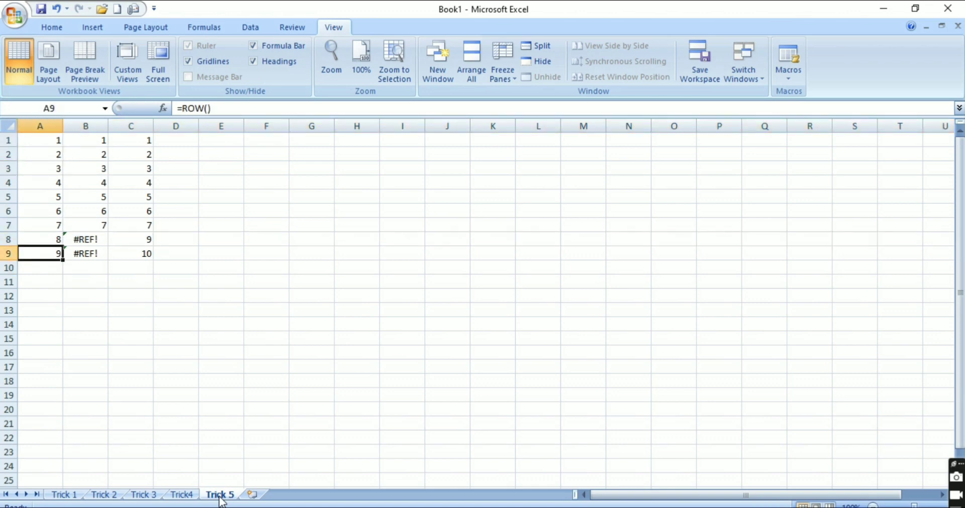
pyautogui.press('Right')
pyautogui.press('Left')
pyautogui.press('Up')
pyautogui.press('Up')
pyautogui.hotkey('ctrl', 'Home')
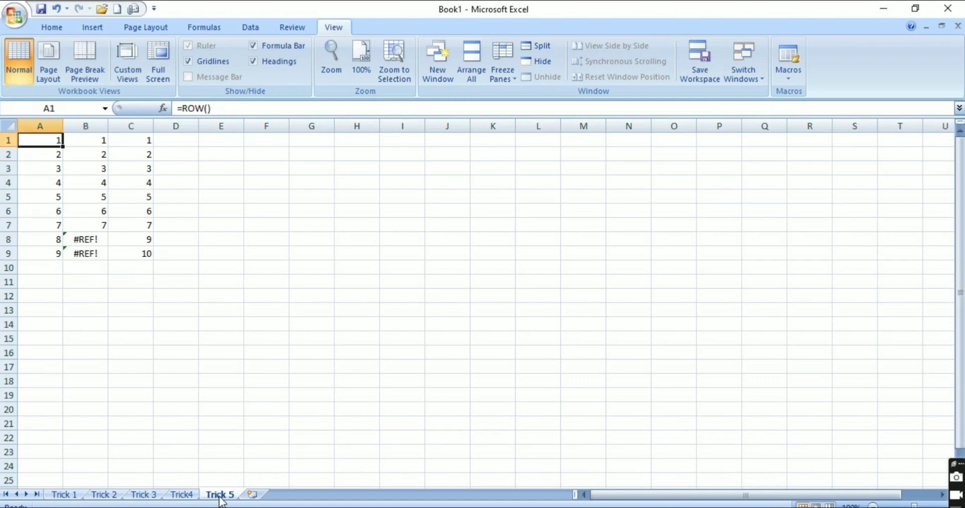
# Inspect the #REF! errors in B8–B9 and column C's jump from 7 to 9.
pyautogui.press('Right')
pyautogui.press('Down')
pyautogui.press('Down')
pyautogui.press('Down')
pyautogui.press('Down')
pyautogui.press('Down')
pyautogui.press('Down')
pyautogui.press('Down')
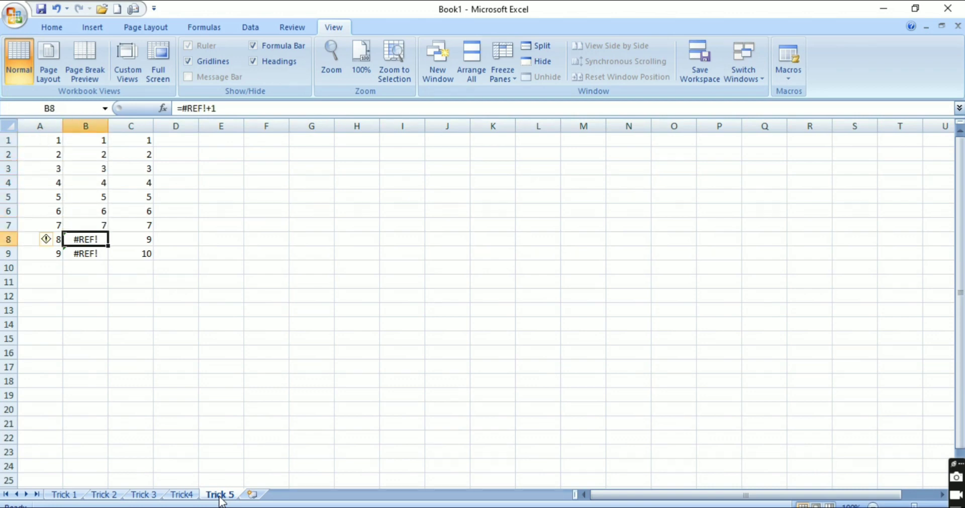
pyautogui.press('Down')
pyautogui.press('Up')
pyautogui.press('Down')
pyautogui.press('Up')
pyautogui.press('Up')
pyautogui.press('Up')
pyautogui.press('Up')
pyautogui.press('Up')
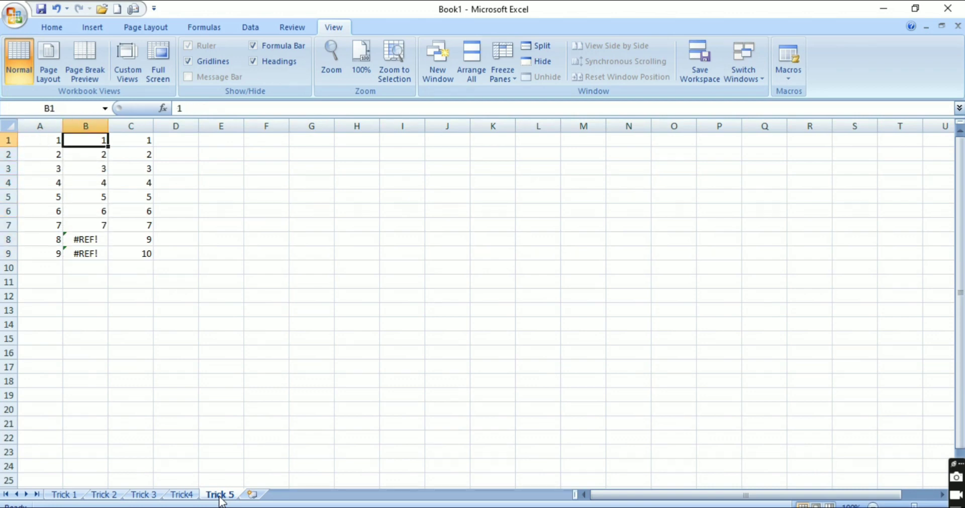
pyautogui.press('Down')
pyautogui.press('Down')
pyautogui.press('Down')
pyautogui.press('Down')
pyautogui.press('Down')
pyautogui.press('Down')
pyautogui.press('Down')
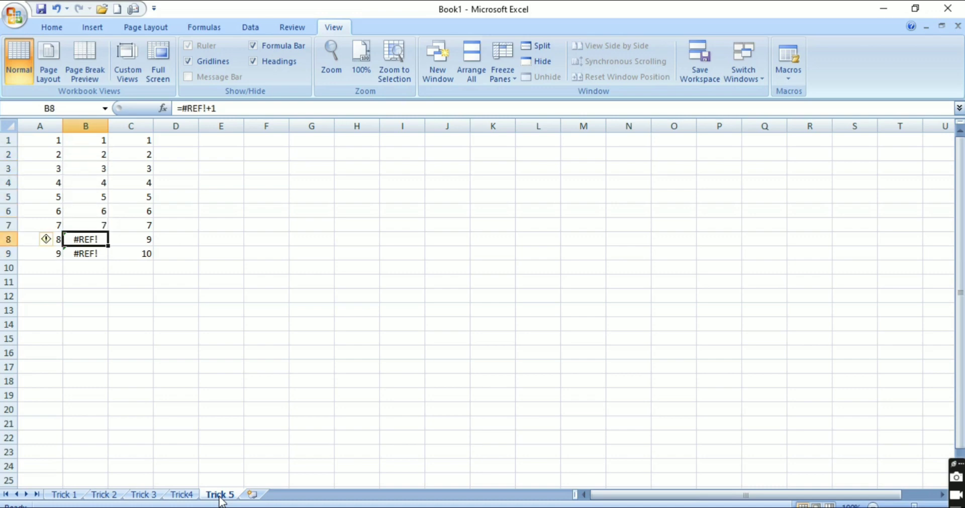
pyautogui.press('Up')
pyautogui.press('Down')
pyautogui.press('Up')
pyautogui.press('Up')
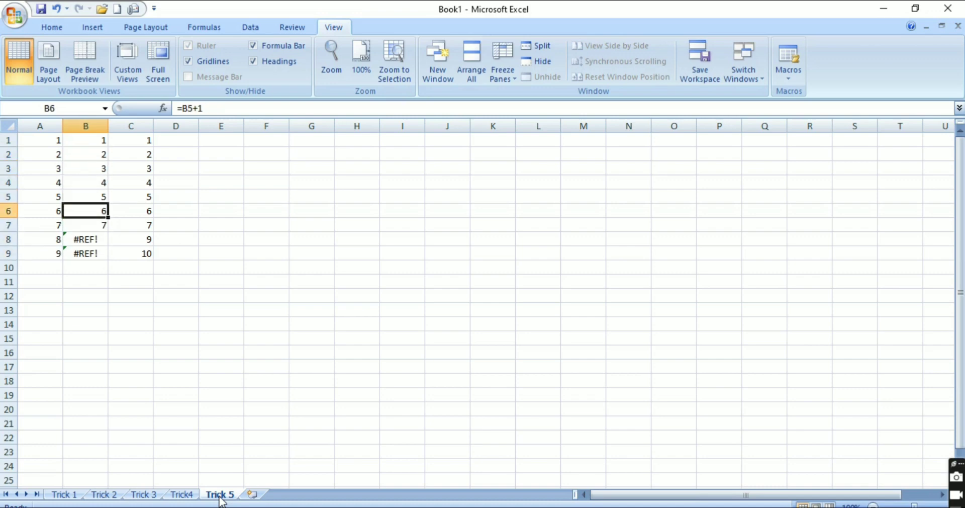
pyautogui.press('Right')
pyautogui.press('Up')
pyautogui.press('Up')
pyautogui.press('Up')
pyautogui.press('Down')
pyautogui.press('Down')
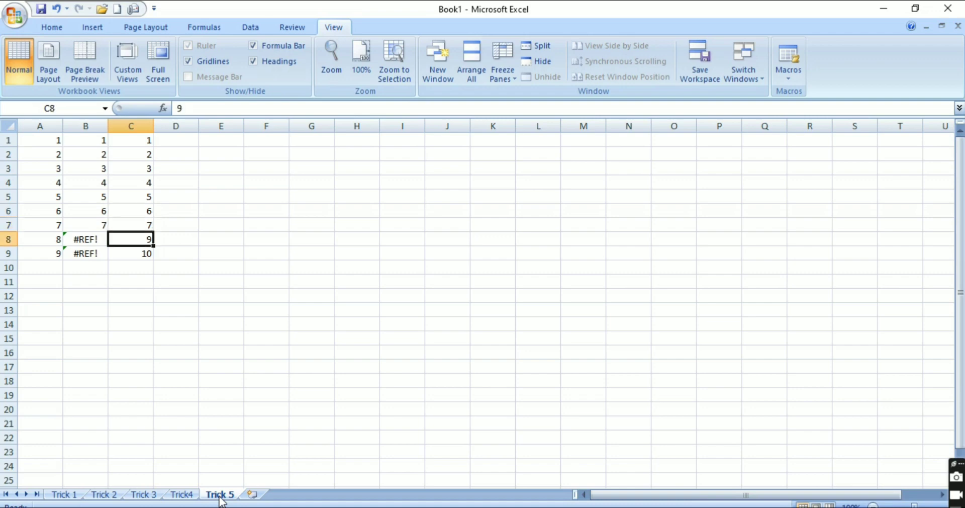
# Move to the empty cell E1 for the new numbering.
pyautogui.press('Right')
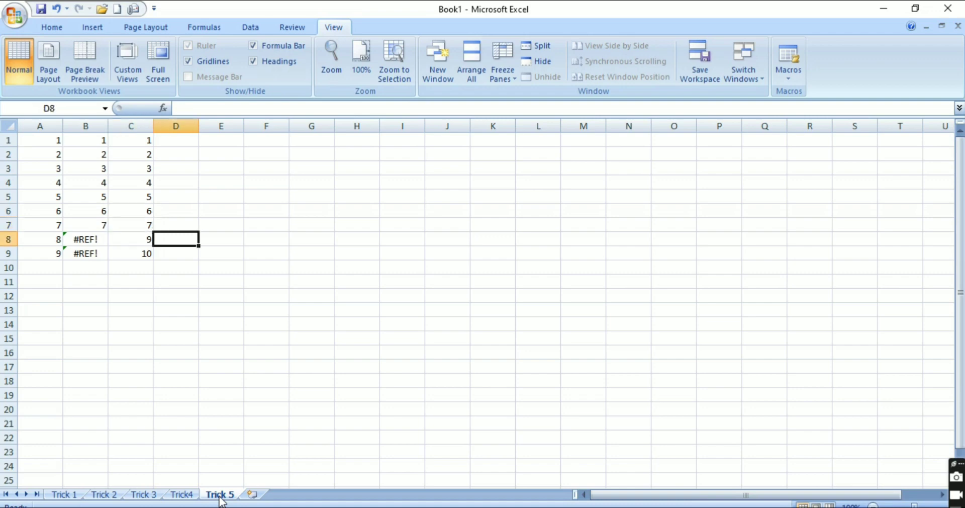
pyautogui.press('Right')
pyautogui.press('Up')
pyautogui.press('Up')
pyautogui.press('Up')
pyautogui.press('Up')
pyautogui.press('Up')
pyautogui.press('Up')
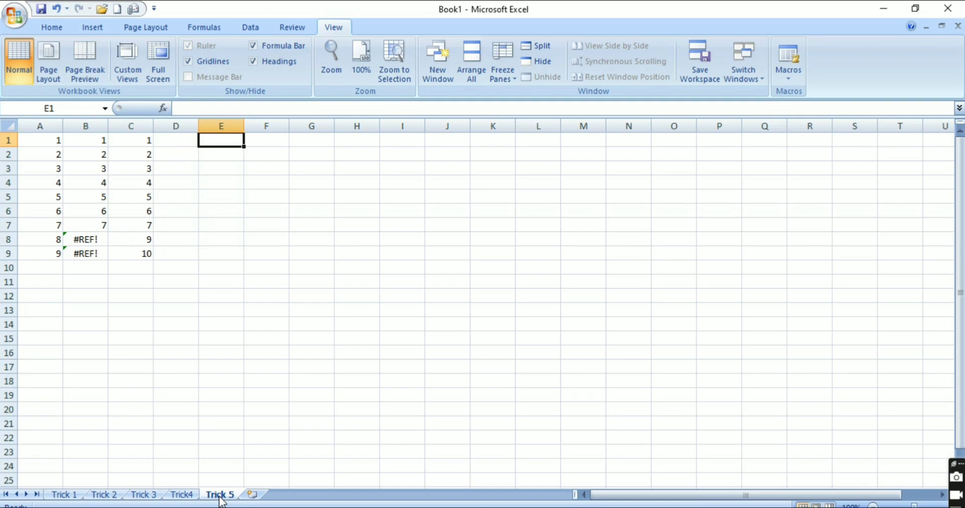
# Enter =ROW() in E1 and copy it down through E26.
pyautogui.write('=')
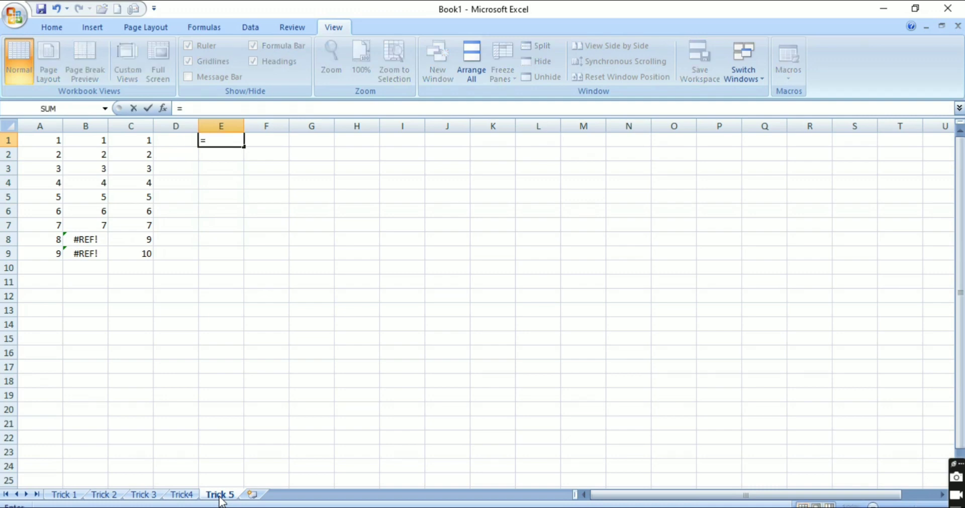
pyautogui.write('row')
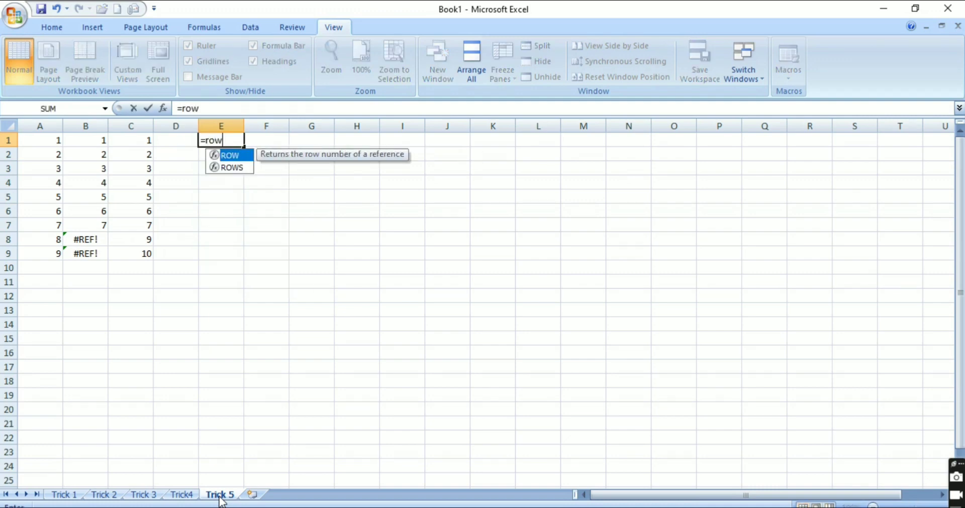
pyautogui.write('(')
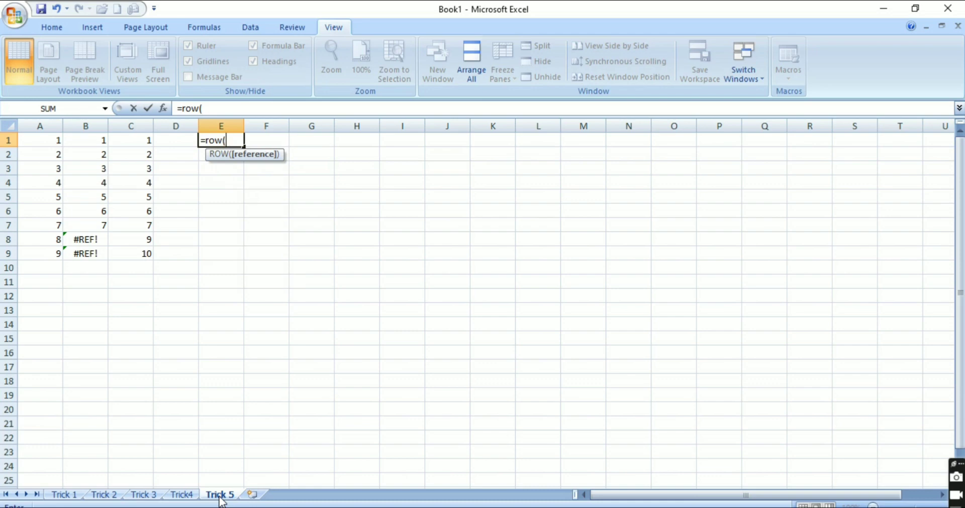
pyautogui.write(')')
pyautogui.press('Return')
pyautogui.press('Up')
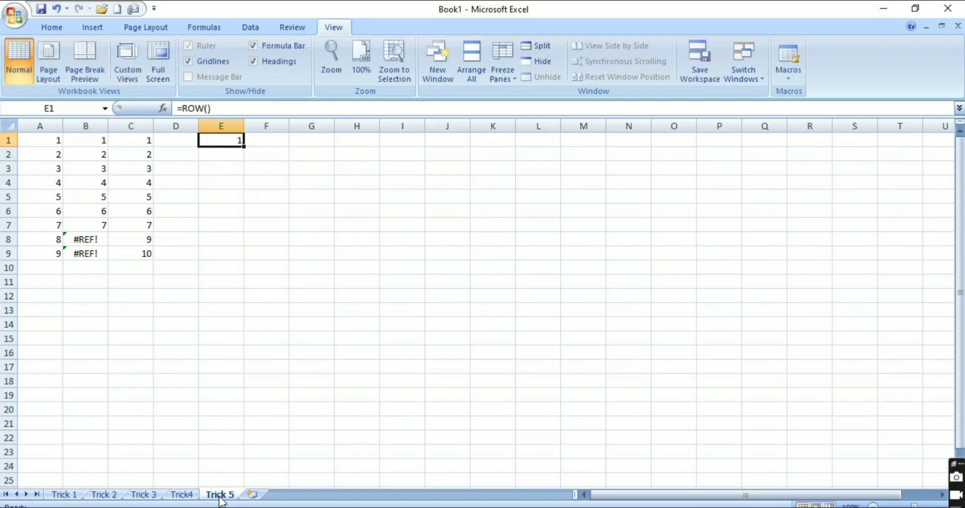
pyautogui.hotkey('ctrl', 'c')
pyautogui.press('Down')
pyautogui.hotkey('shift', 'Down')
pyautogui.hotkey('shift', 'Down')
pyautogui.hotkey('shift', 'Down')
pyautogui.hotkey('shift', 'Down')
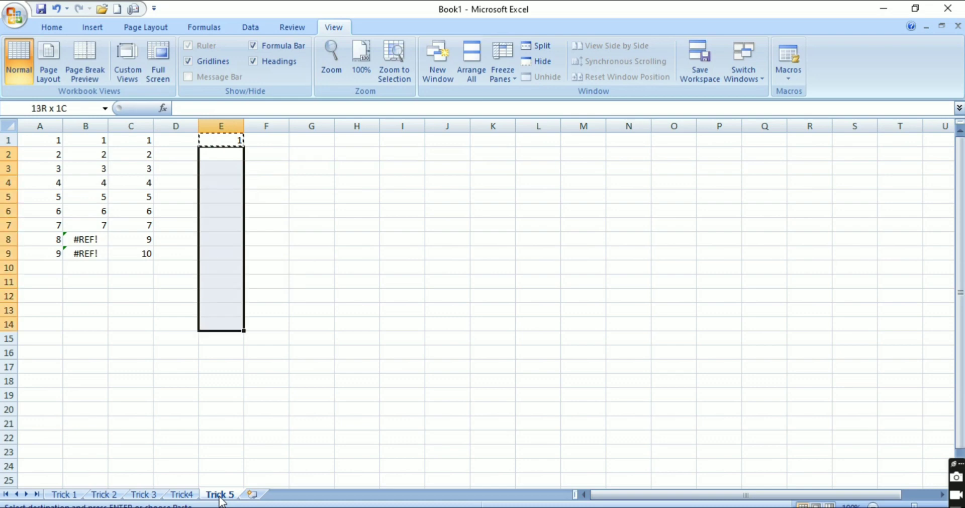
pyautogui.hotkey('shift', 'Down')
pyautogui.hotkey('shift', 'Down')
pyautogui.hotkey('shift', 'Down')
pyautogui.hotkey('ctrl', 'v')
# Delete rows 13 and 15 from the sheet.
pyautogui.press('Down')
pyautogui.press('Down')
pyautogui.press('Down')
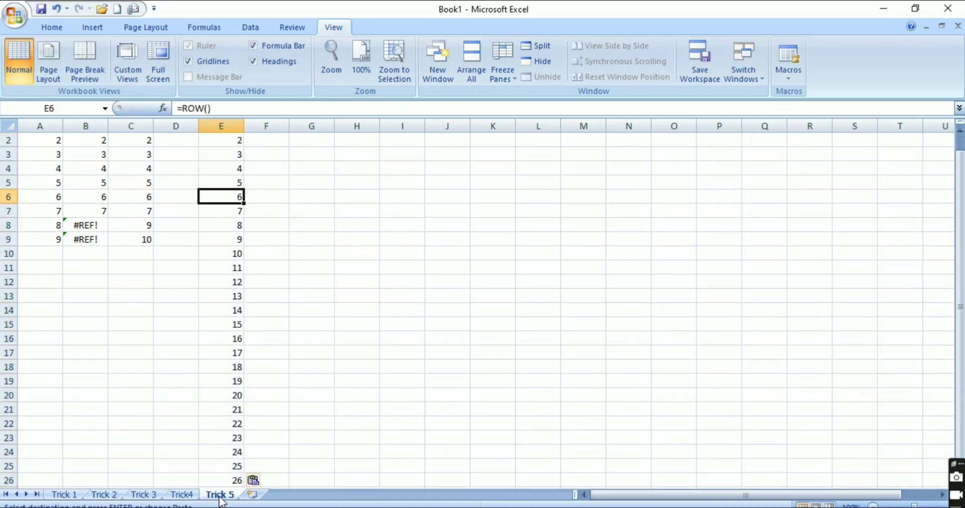
pyautogui.press('Down')
pyautogui.press('Down')
pyautogui.press('Down')
pyautogui.hotkey('shift', 'space')
pyautogui.press('Escape')
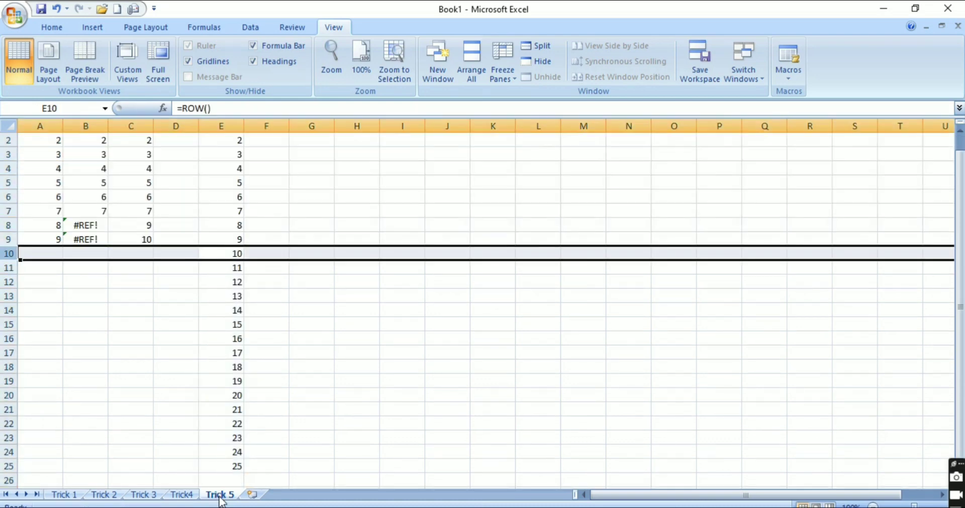
pyautogui.press('Down')
pyautogui.press('Down')
pyautogui.press('Down')
pyautogui.hotkey('shift', 'space')
pyautogui.hotkey('ctrl', '-')
pyautogui.press('Down')
pyautogui.press('Down')
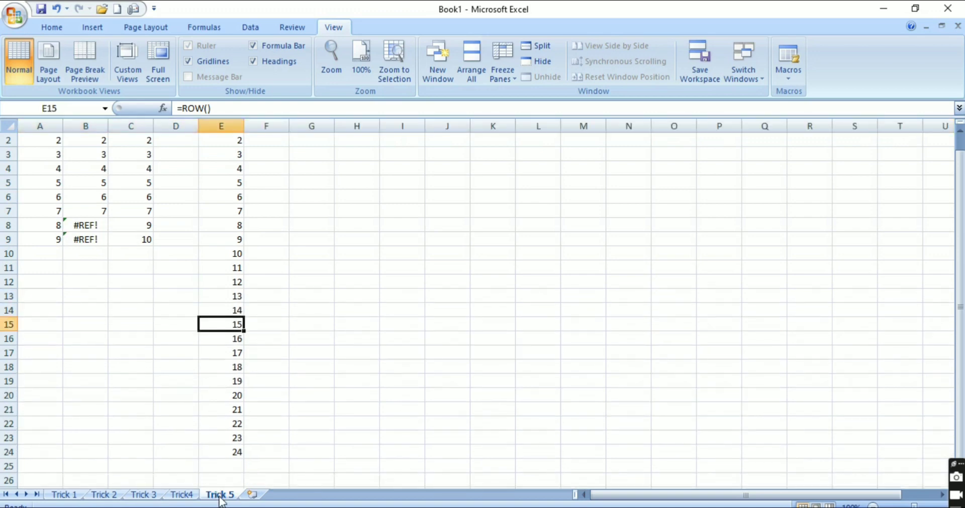
pyautogui.hotkey('shift', 'space')
pyautogui.hotkey('ctrl', '-')
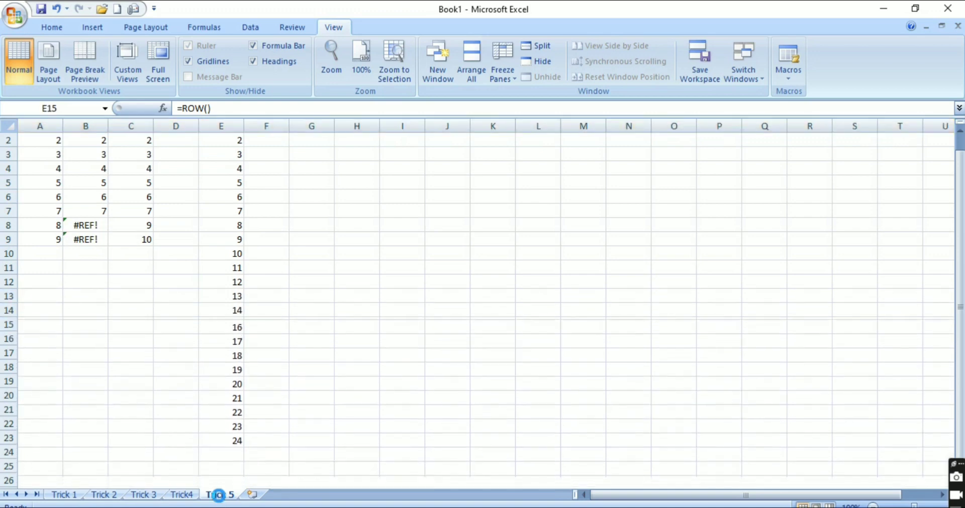
pyautogui.press('Right')
pyautogui.press('Left')
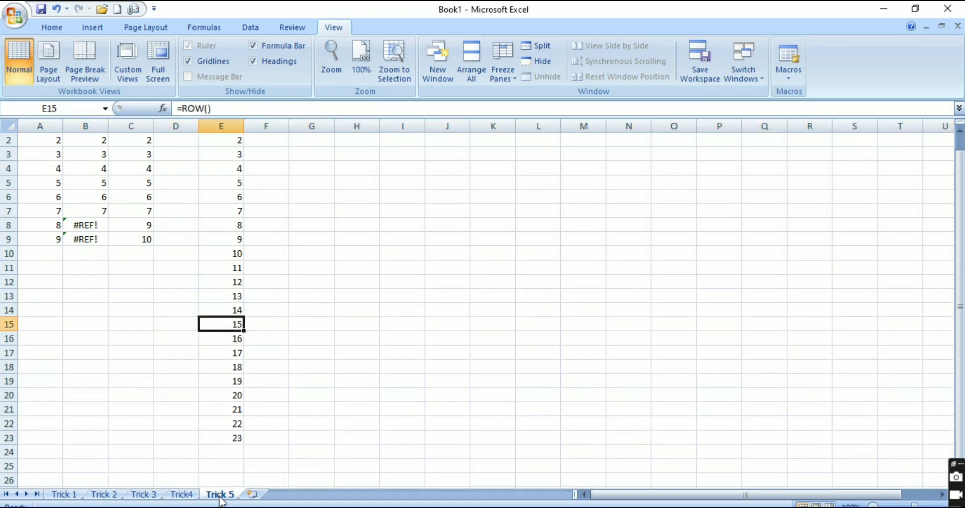
# Confirm column E still numbers unbroken from 1 to 23.
pyautogui.press('Up')
pyautogui.press('Up')
pyautogui.press('Up')
pyautogui.press('Up')
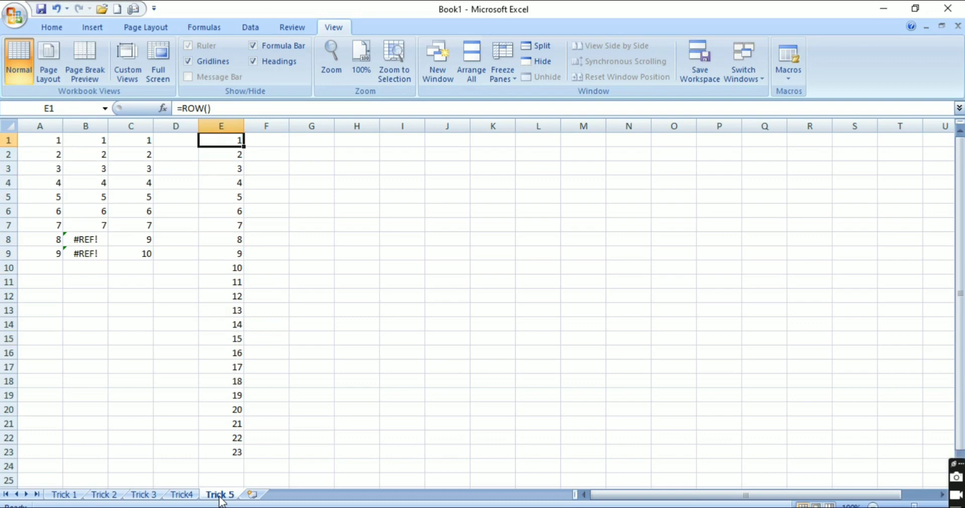
pyautogui.press('Down')
pyautogui.press('Down')
pyautogui.hotkey('ctrl', 'Down')
pyautogui.hotkey('ctrl', 'Up')
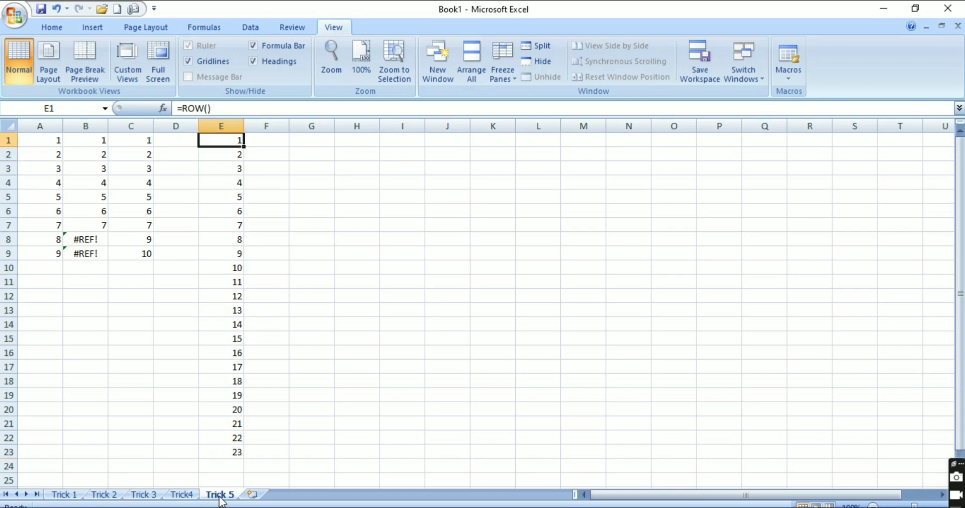